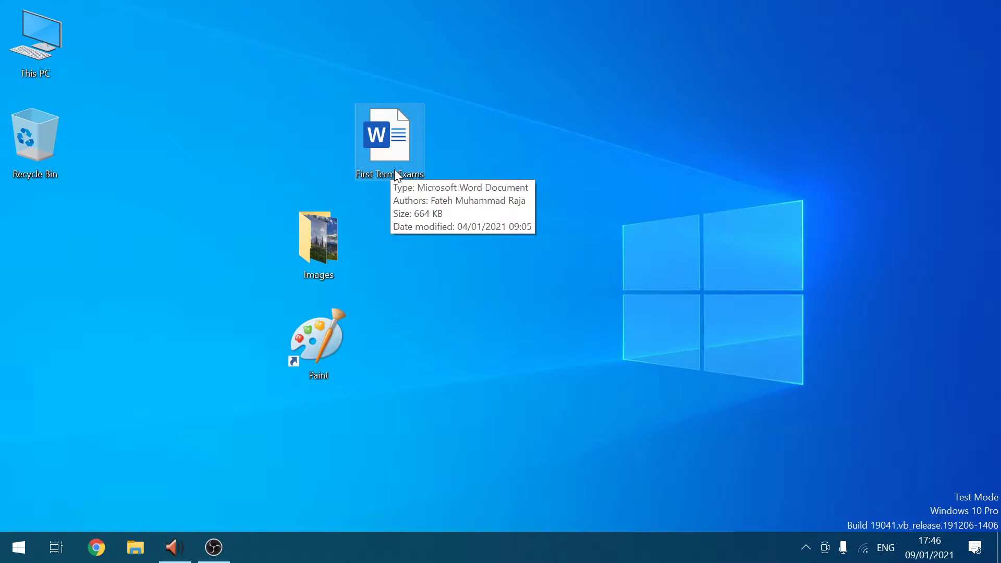
Step: Line up the Images folder and the Paint shortcut in one column beneath the First Term Exams document on the desktop
drag(318, 242, 396, 266)
mouse_move(394, 245)
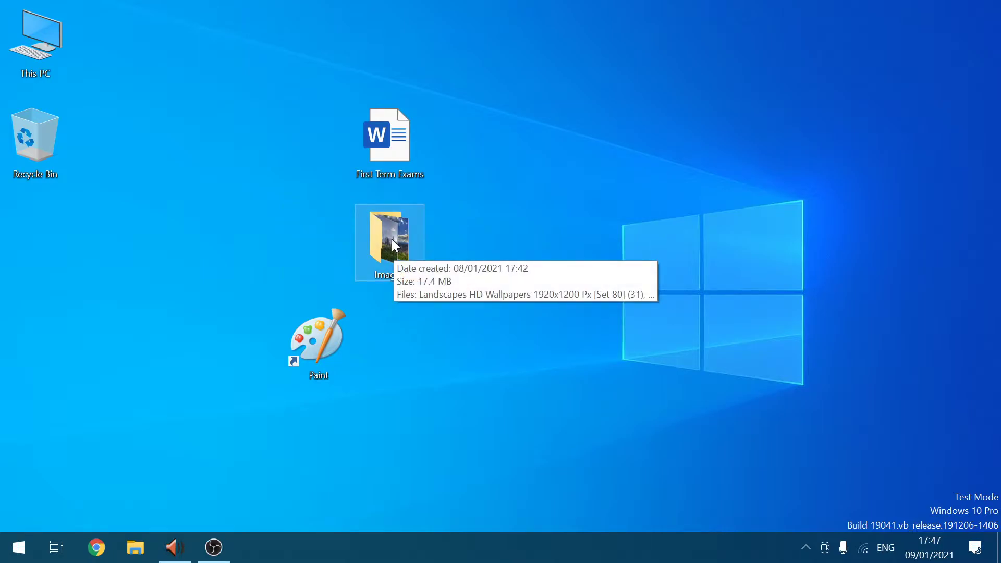
click(329, 337)
drag(384, 331, 386, 337)
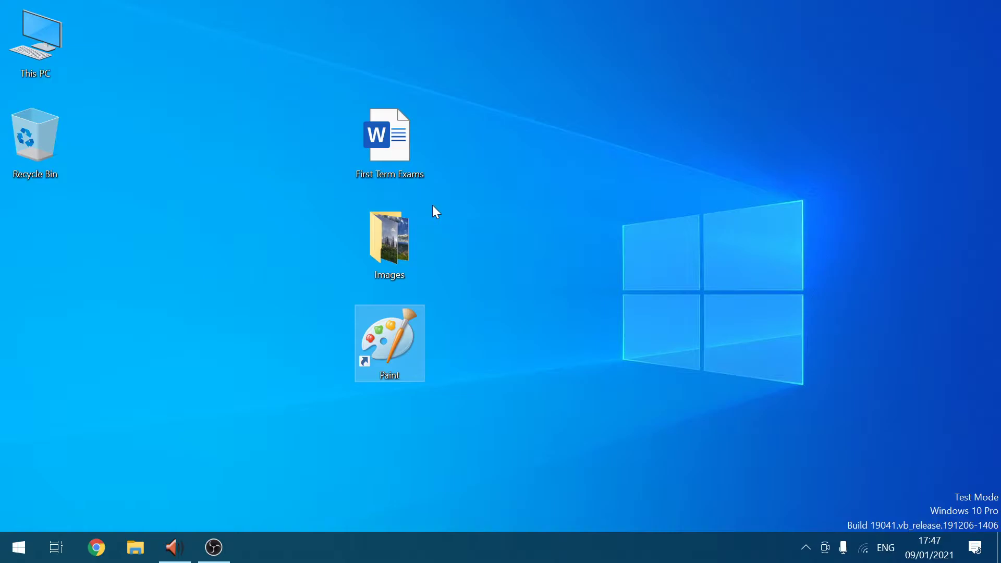
click(384, 147)
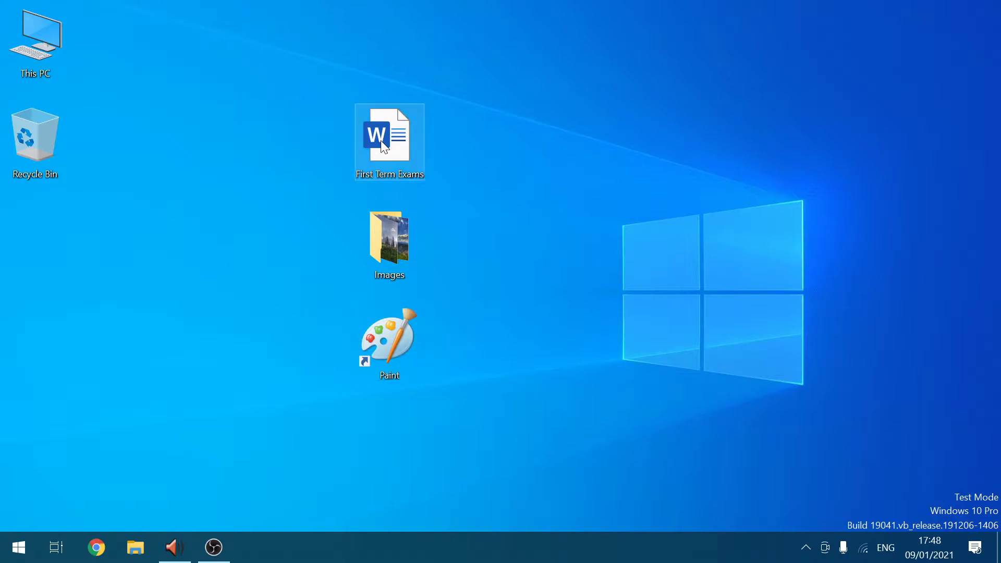
right_click(382, 141)
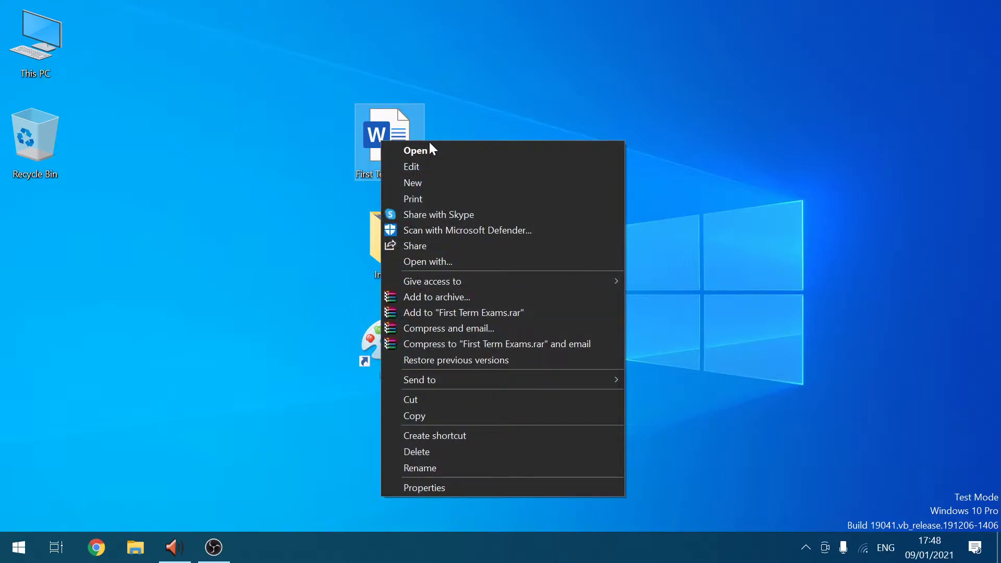
click(398, 140)
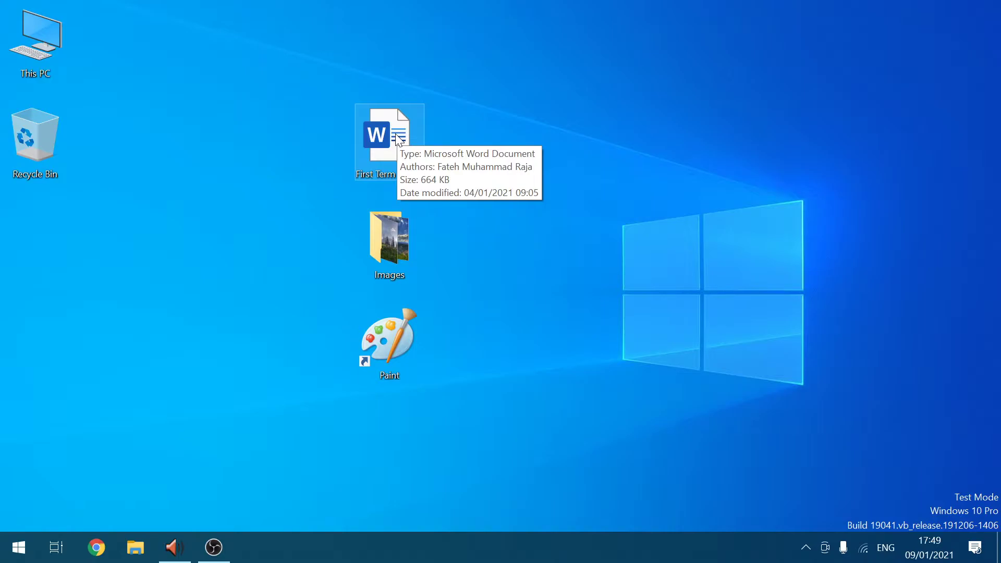
Step: Open the First Term Exams document from the desktop in a maximized window and reduce its zoom to 96%
right_click(403, 149)
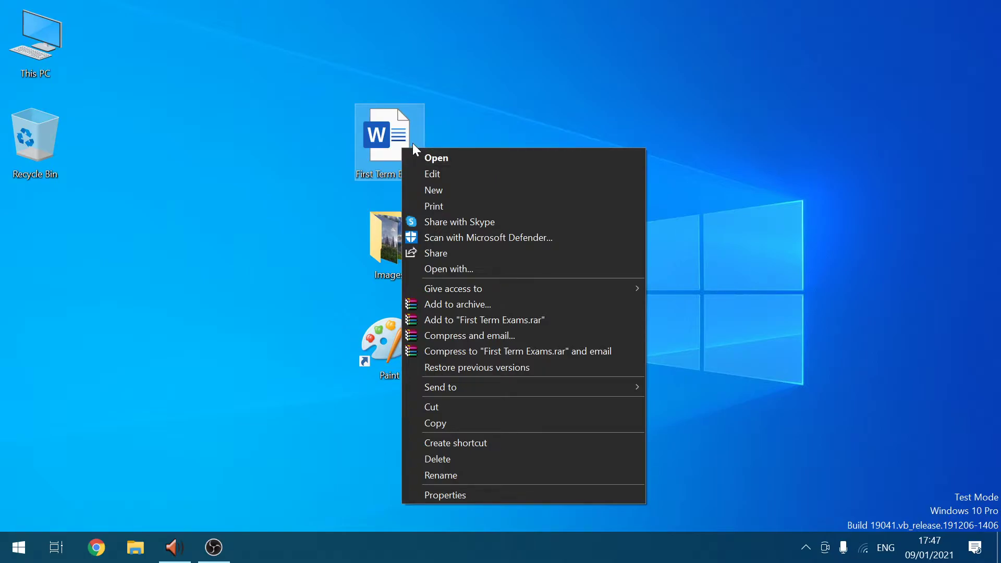
click(452, 158)
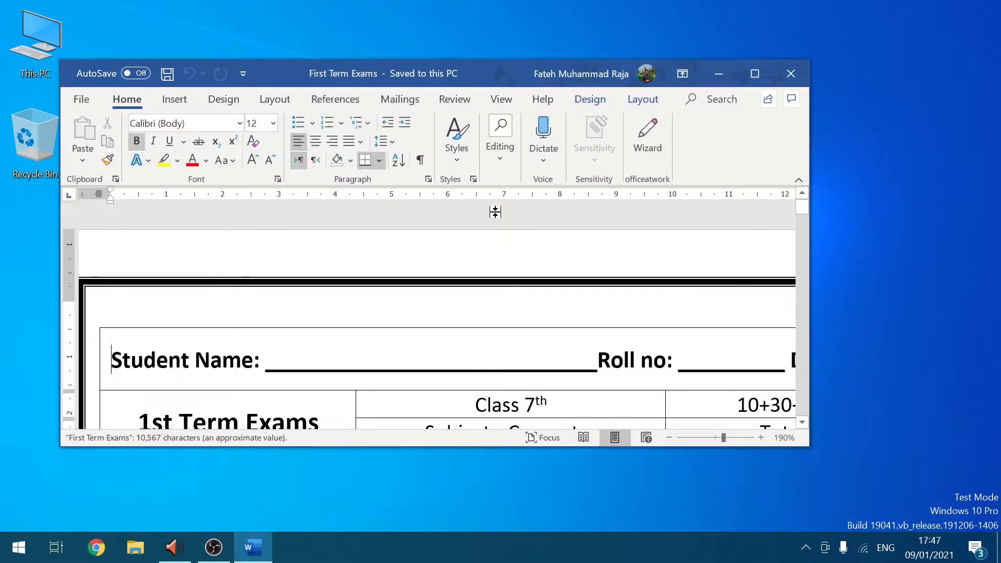
click(753, 71)
scroll(330, 225, down, 8)
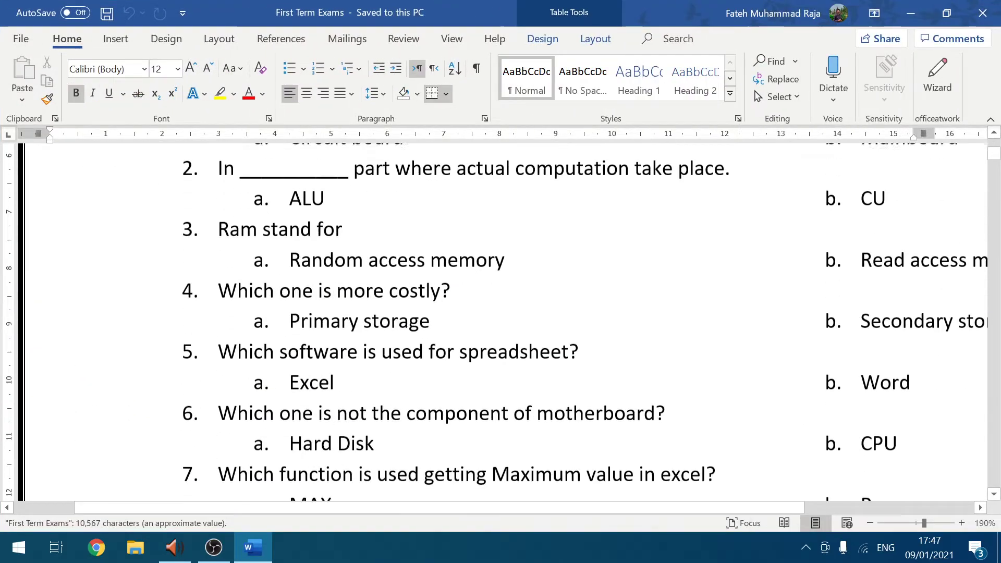
click(917, 523)
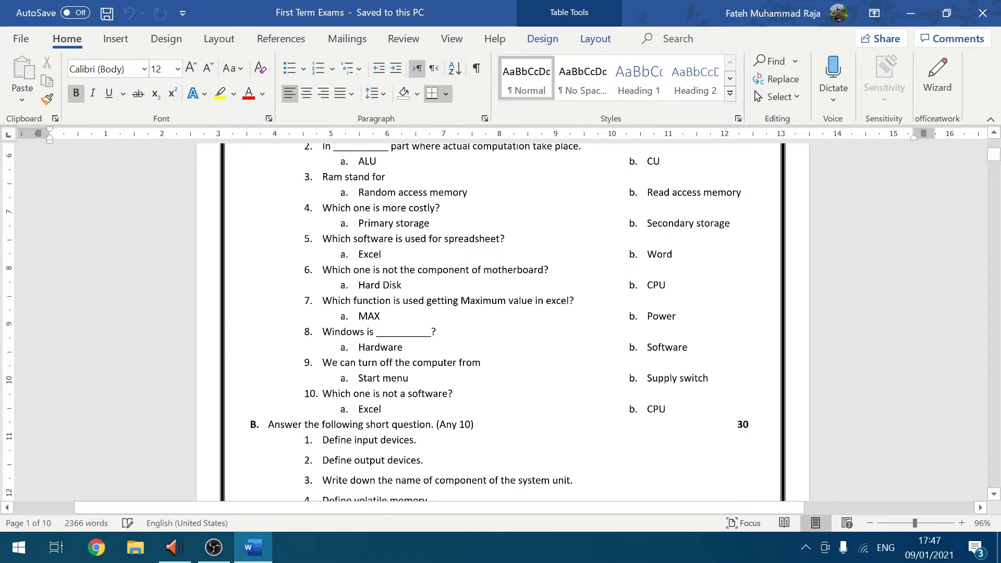
scroll(832, 141, down, 8)
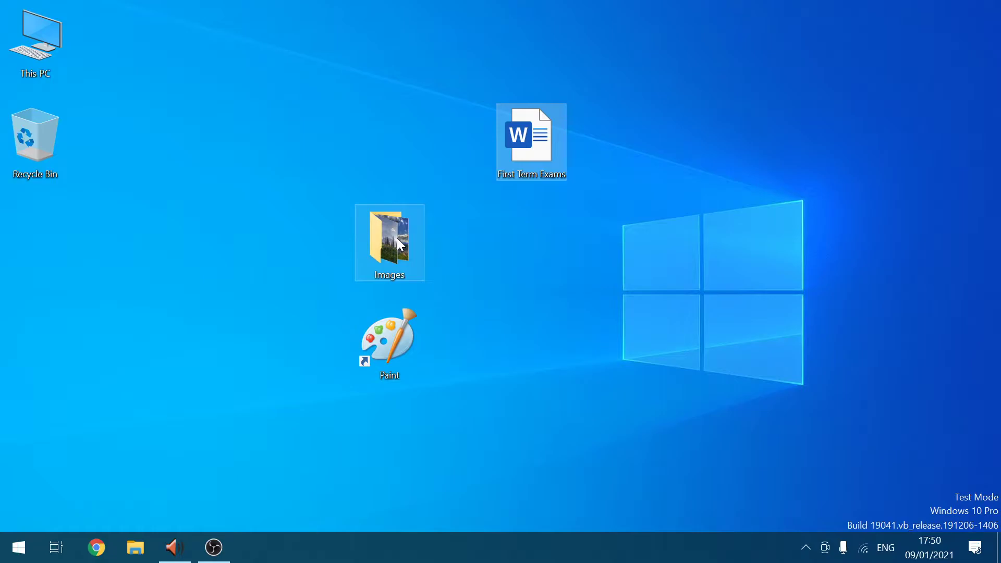
Step: Open the Images folder from the desktop
mouse_move(397, 243)
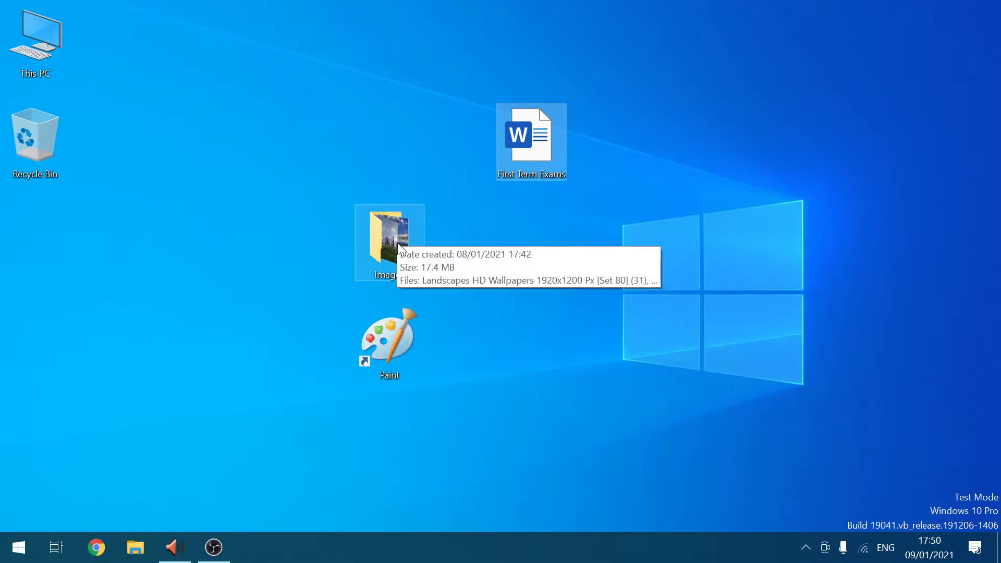
right_click(397, 231)
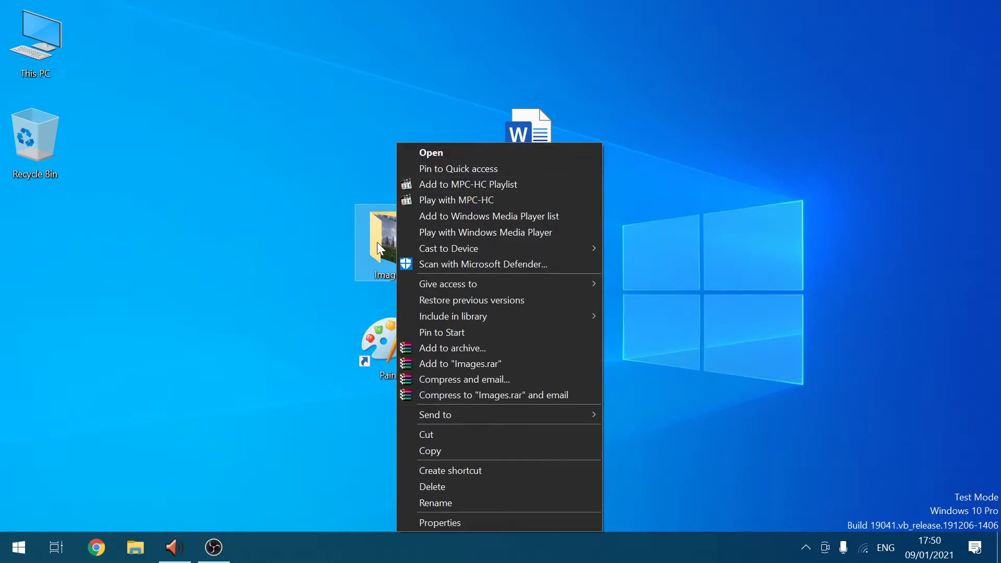
click(383, 240)
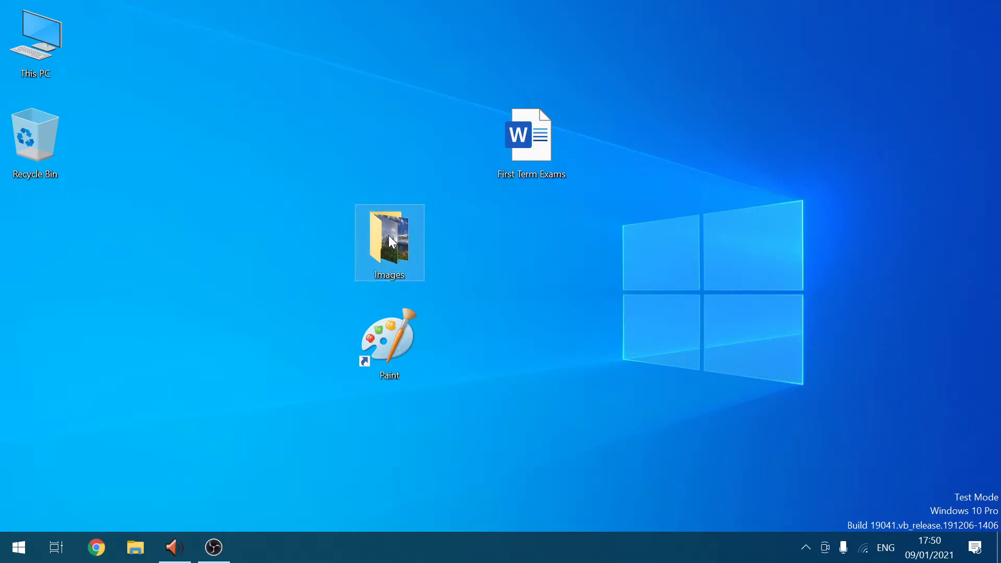
double_click(389, 236)
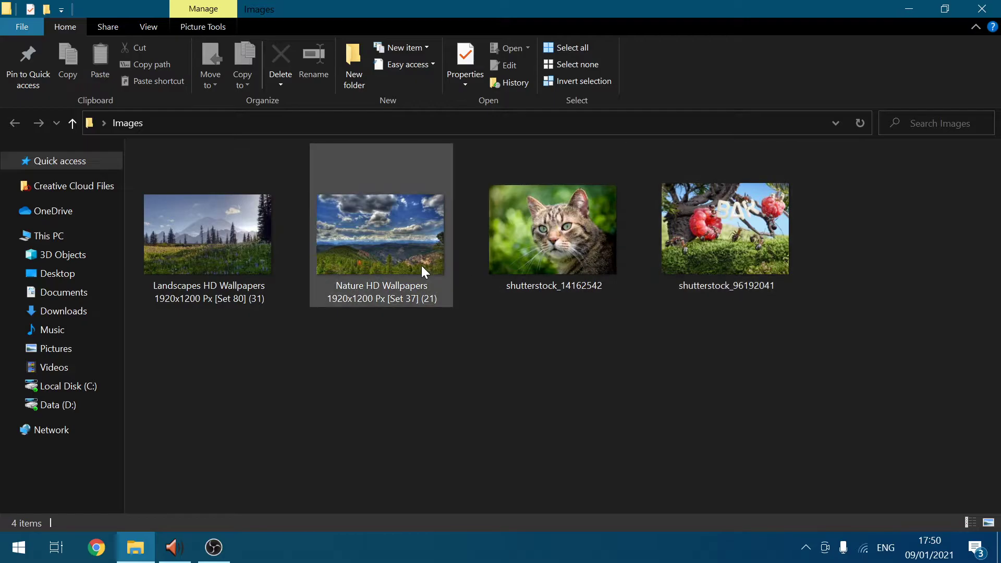
Step: View the cat picture shutterstock_14162542 from the Images folder in Photos and close it
mouse_move(345, 268)
mouse_move(537, 255)
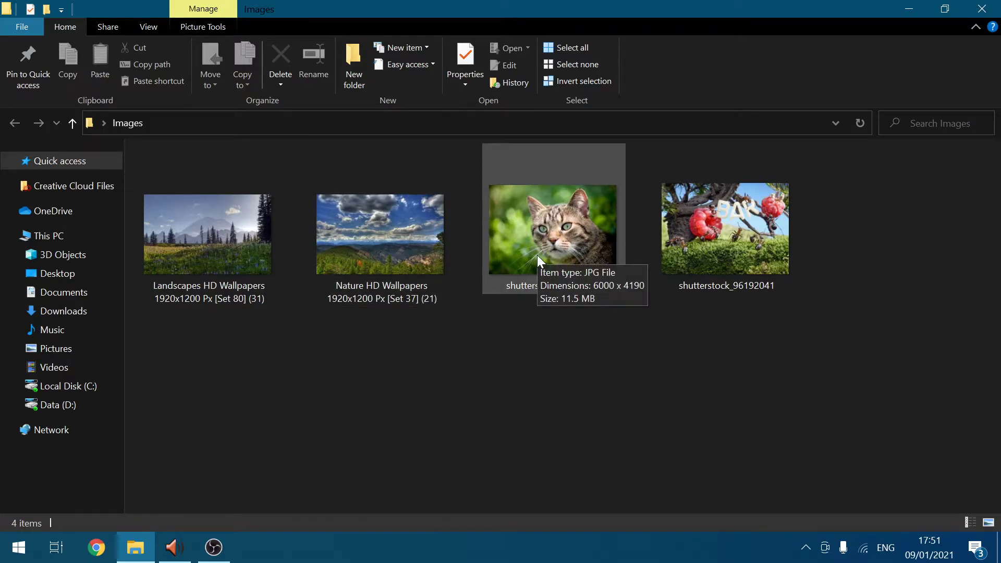
click(543, 221)
right_click(543, 221)
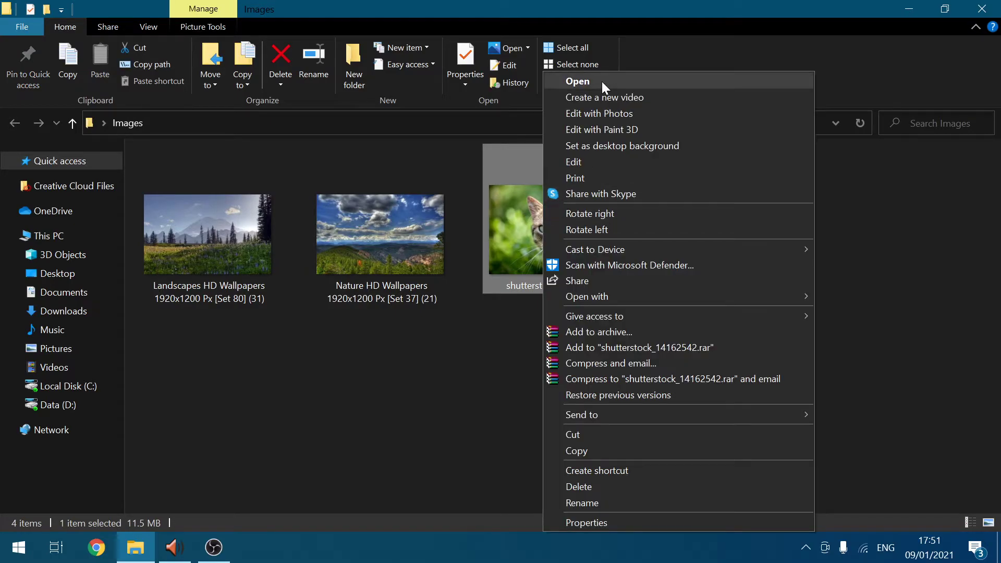
double_click(550, 223)
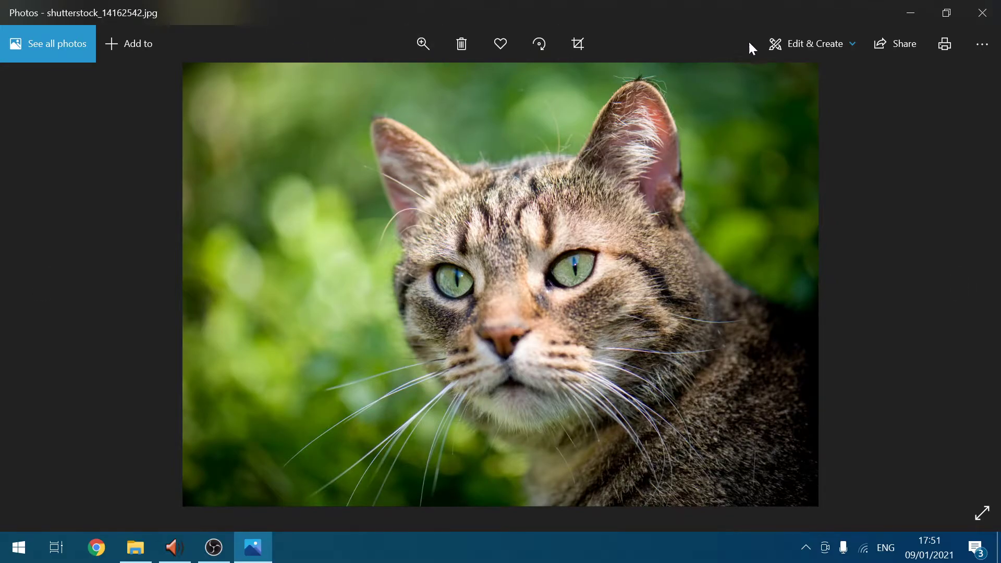
click(987, 14)
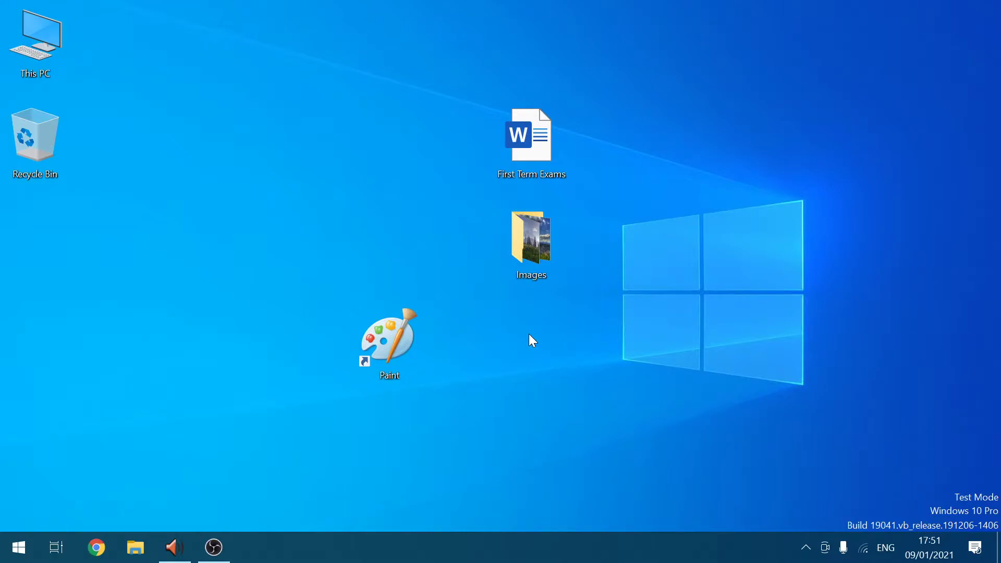
Step: Launch Paint from its desktop shortcut and enlarge the blank canvas diagonally from its corner
right_click(393, 346)
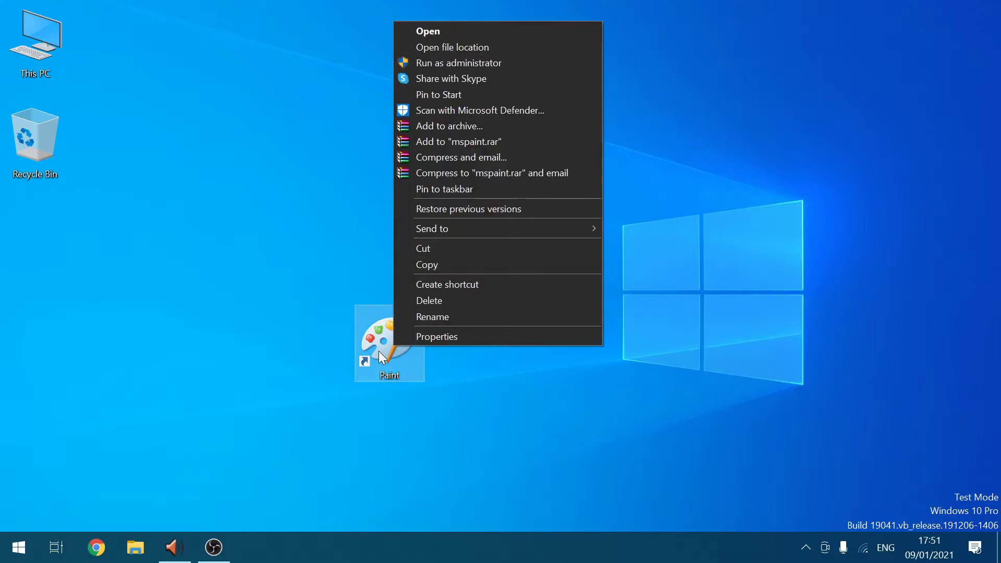
key(Escape)
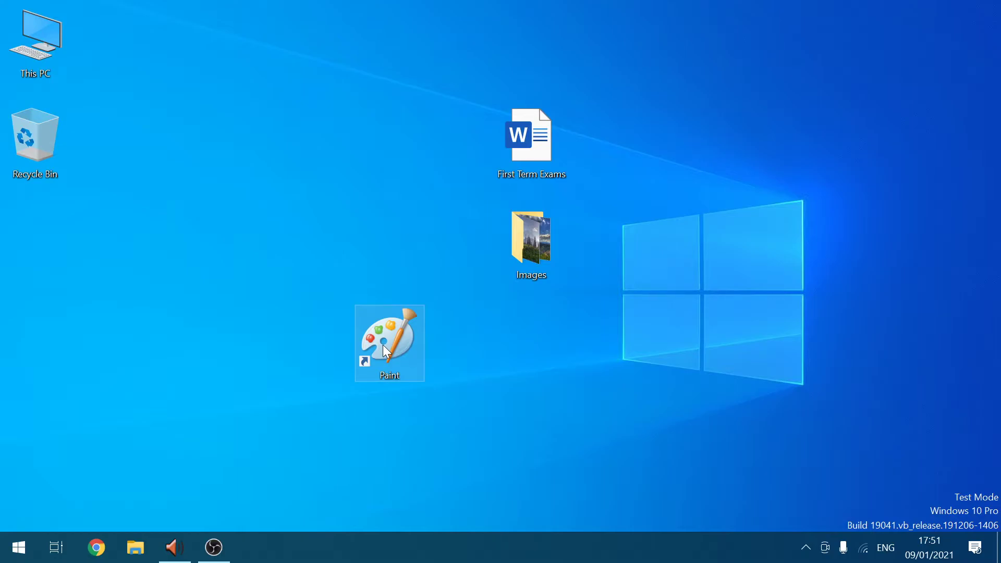
double_click(383, 345)
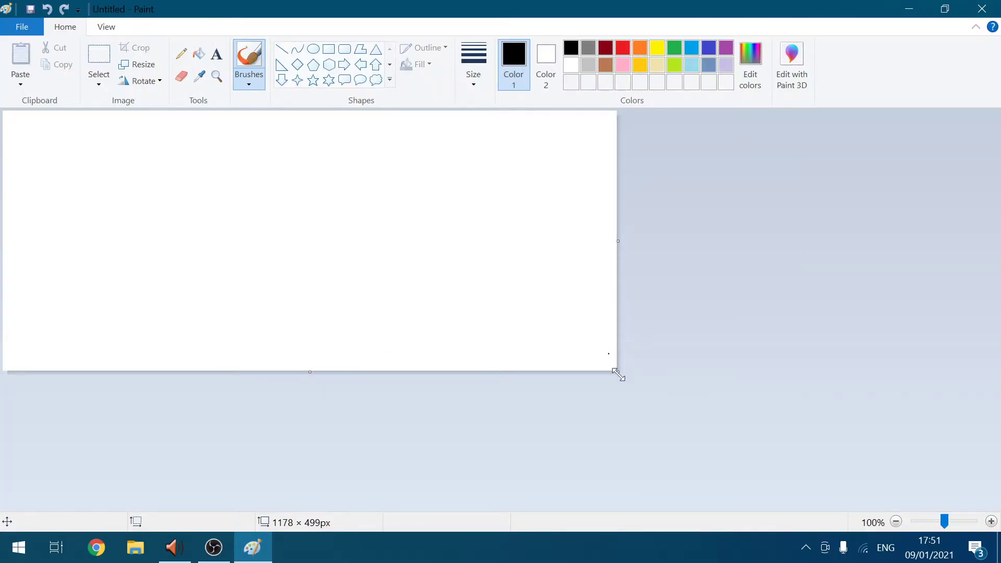
drag(618, 374, 677, 433)
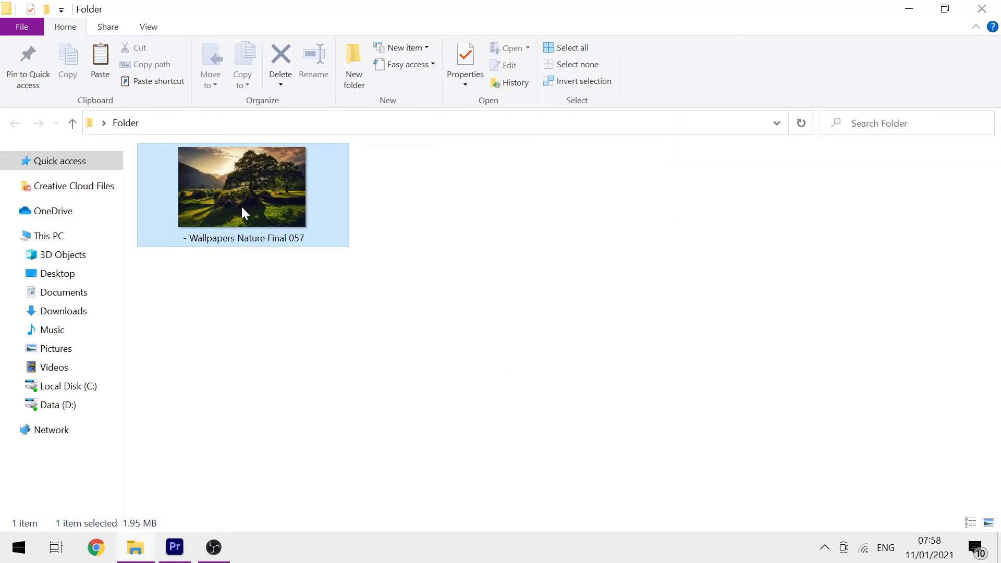
Step: View the Wallpapers Nature Final 057 picture in a maximized Photos window, close it and open the picture again
right_click(242, 207)
click(311, 86)
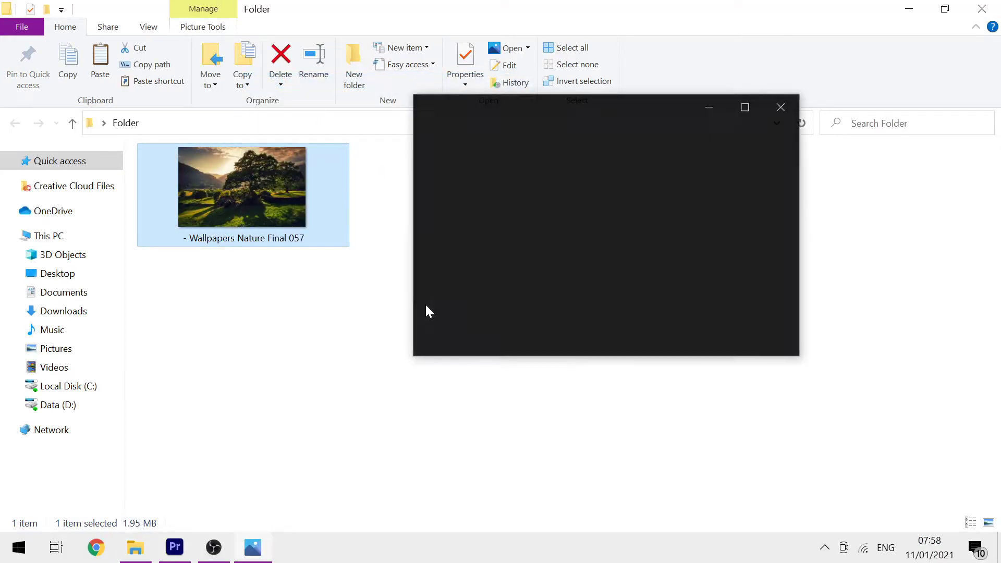
click(749, 106)
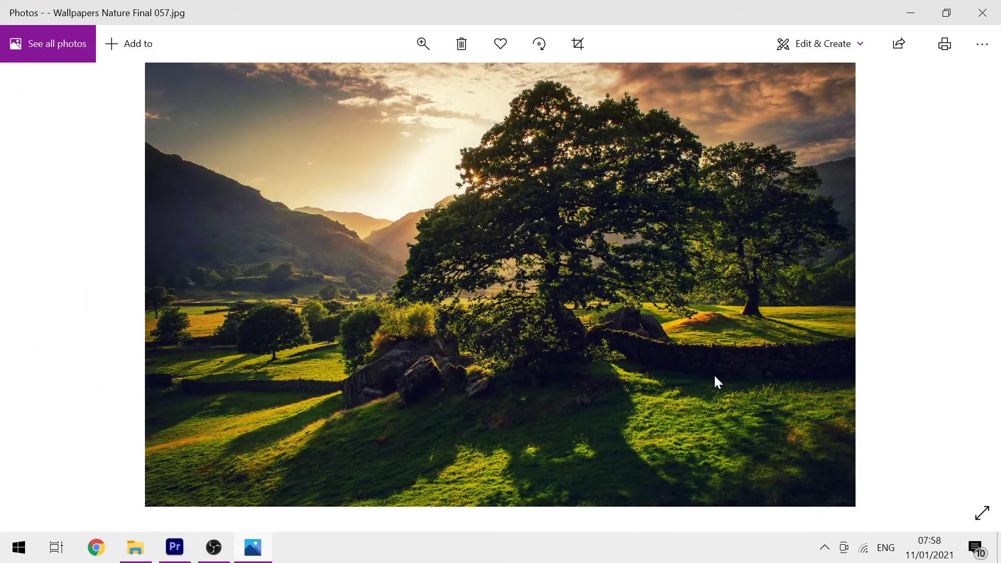
click(983, 13)
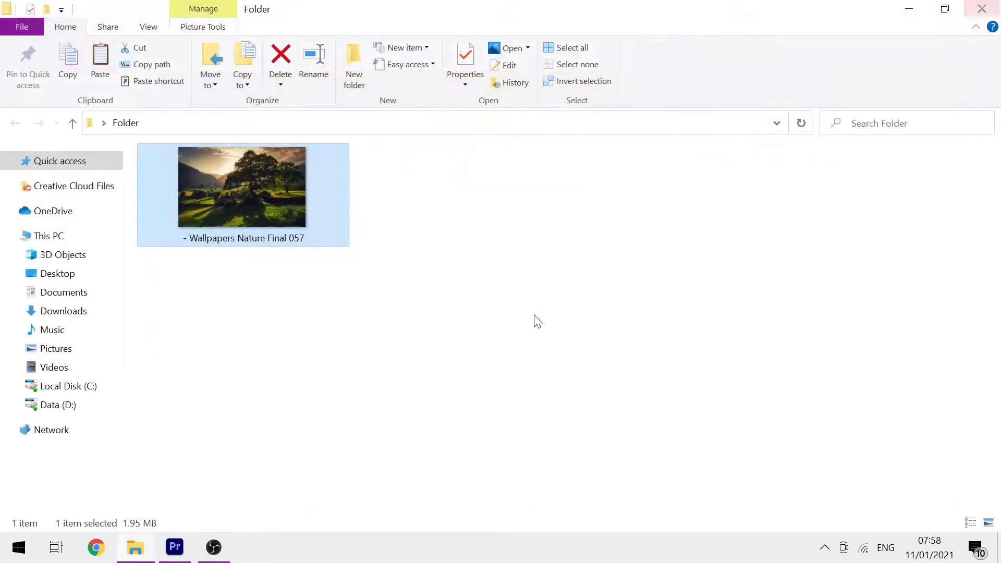
double_click(212, 196)
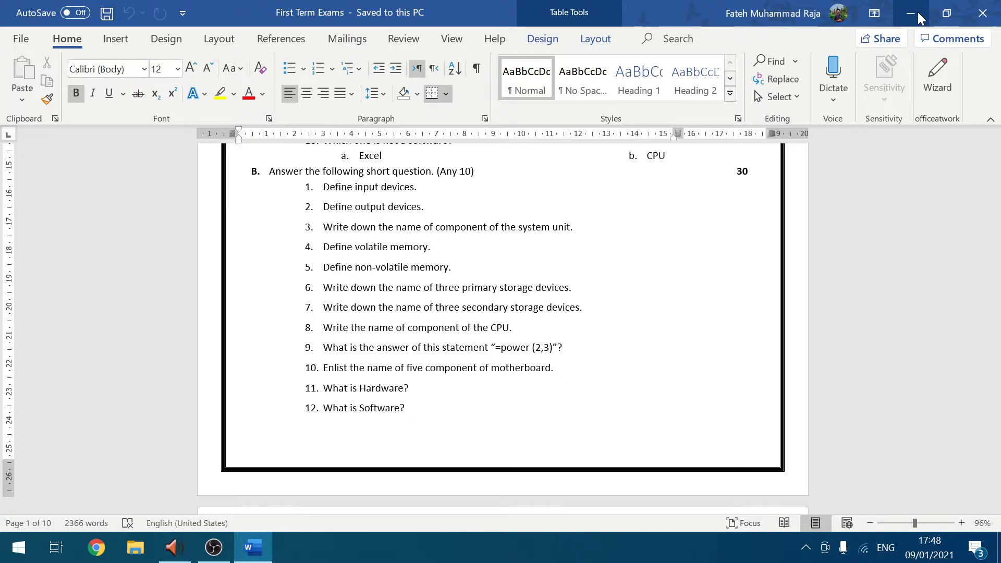
Step: Close the First Term Exams document and reopen it from the desktop in a restored-down window
click(990, 15)
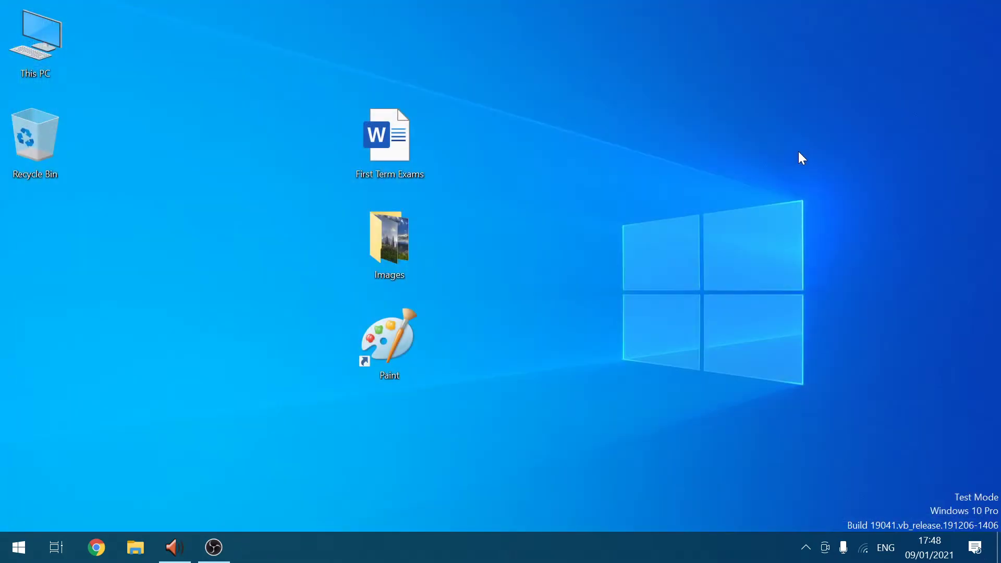
double_click(378, 152)
click(948, 8)
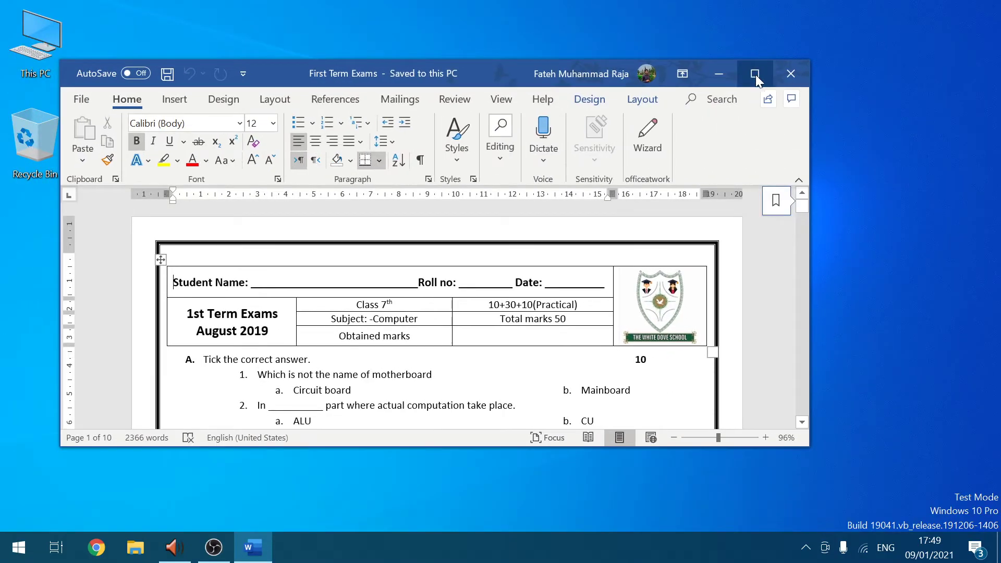
Step: Maximize the First Term Exams window and restore it to its smaller size, twice in a row
click(755, 74)
click(947, 8)
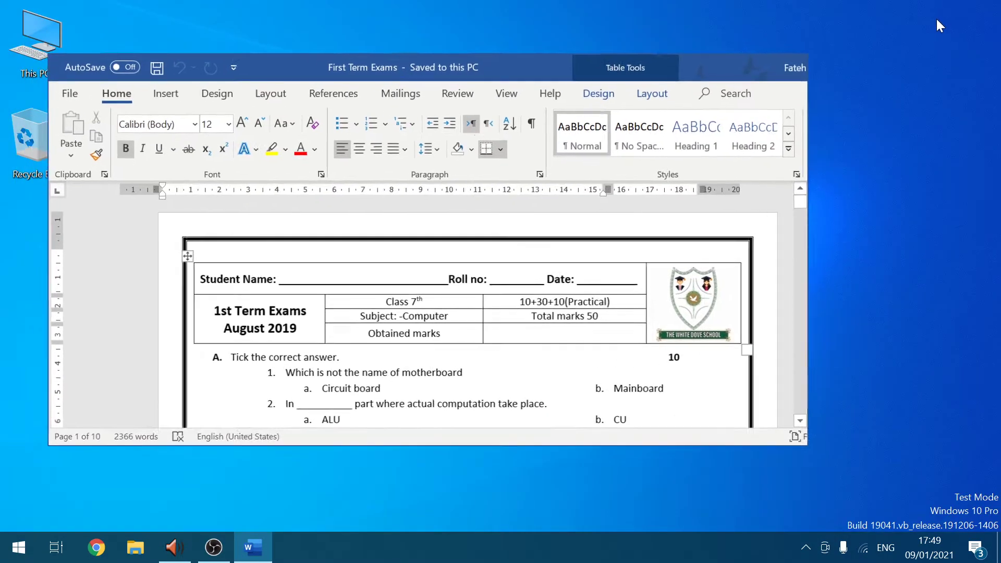
click(755, 74)
click(948, 8)
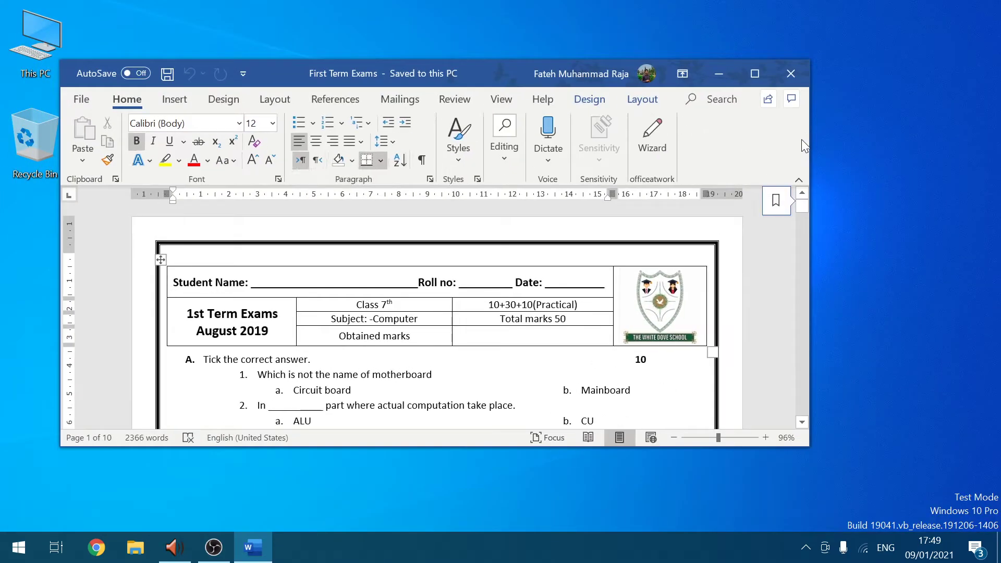
Step: Resize the First Term Exams window to make it wider and taller
drag(810, 153, 940, 172)
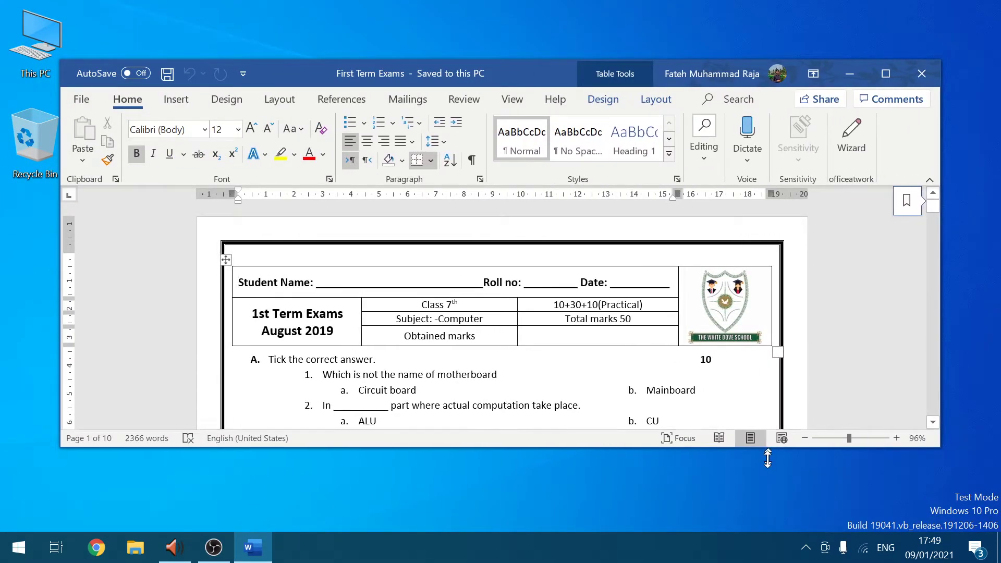
drag(769, 452, 766, 489)
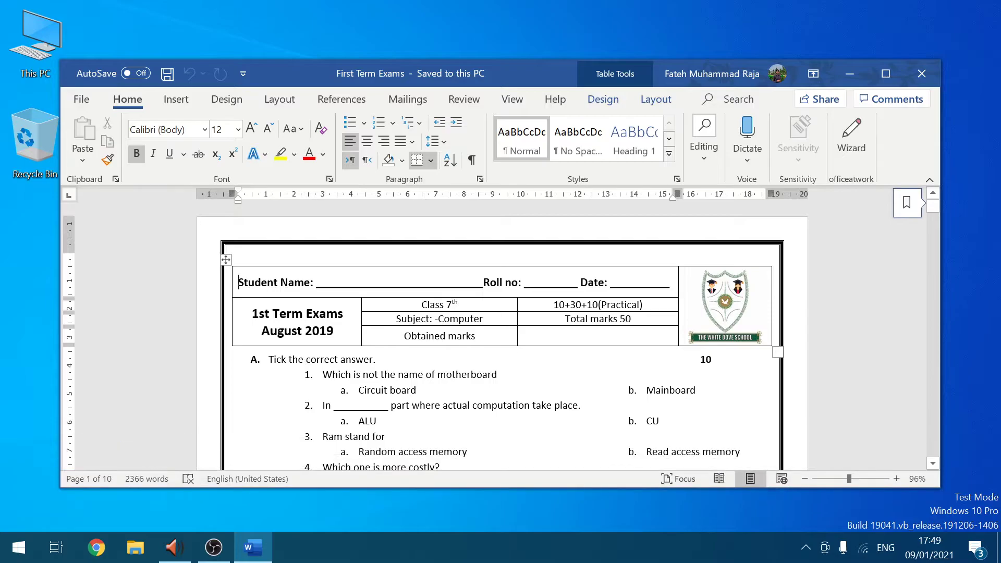
Step: Maximize the First Term Exams window and minimize it to the taskbar
click(886, 74)
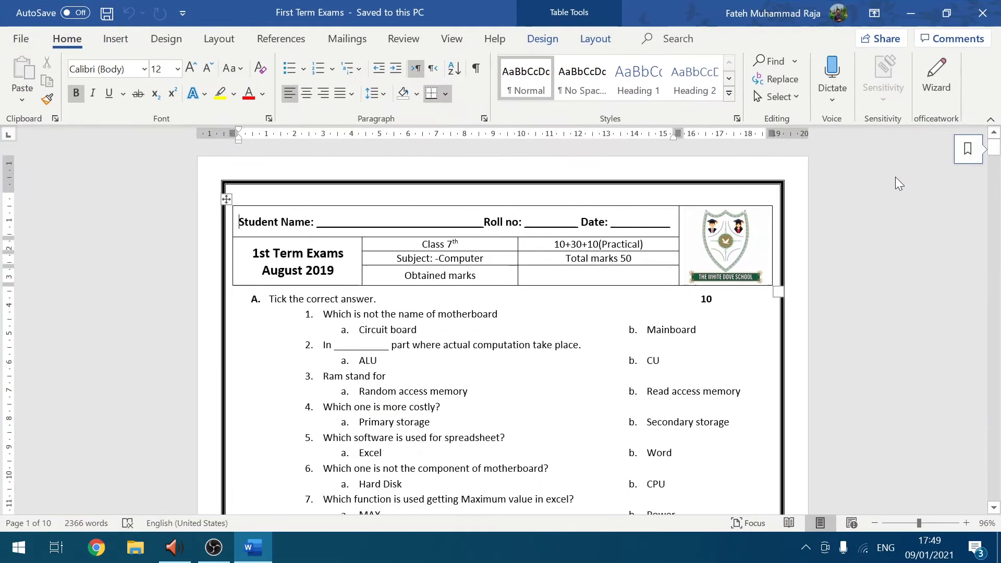
click(912, 14)
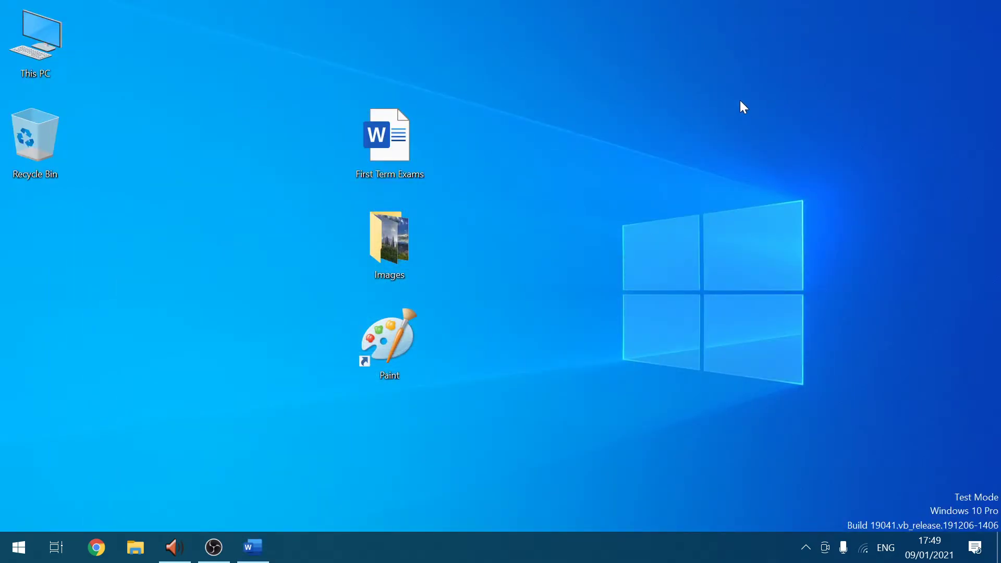
mouse_move(264, 556)
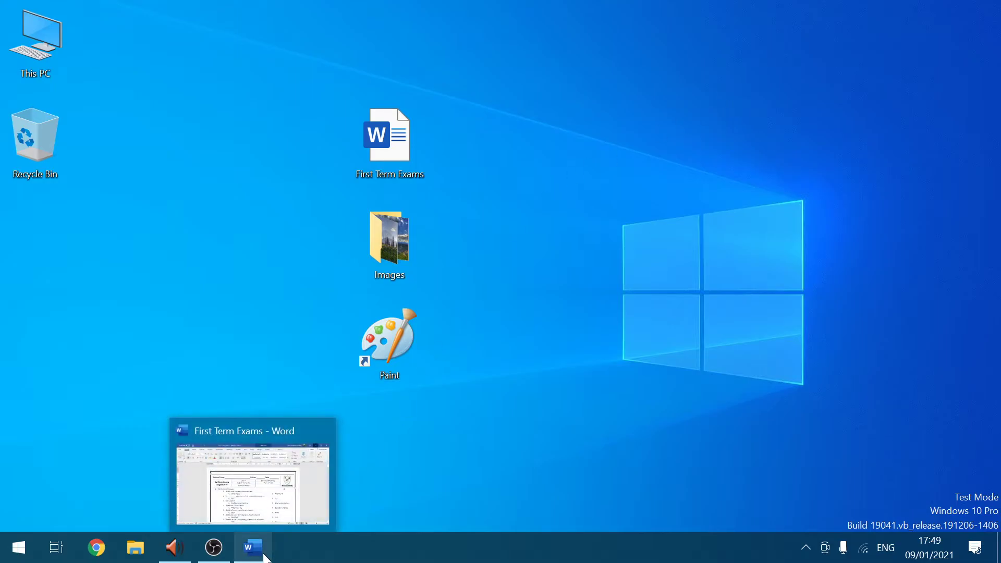
Step: Bring back the minimized First Term Exams window, minimize and bring it back once more, and close it
click(265, 557)
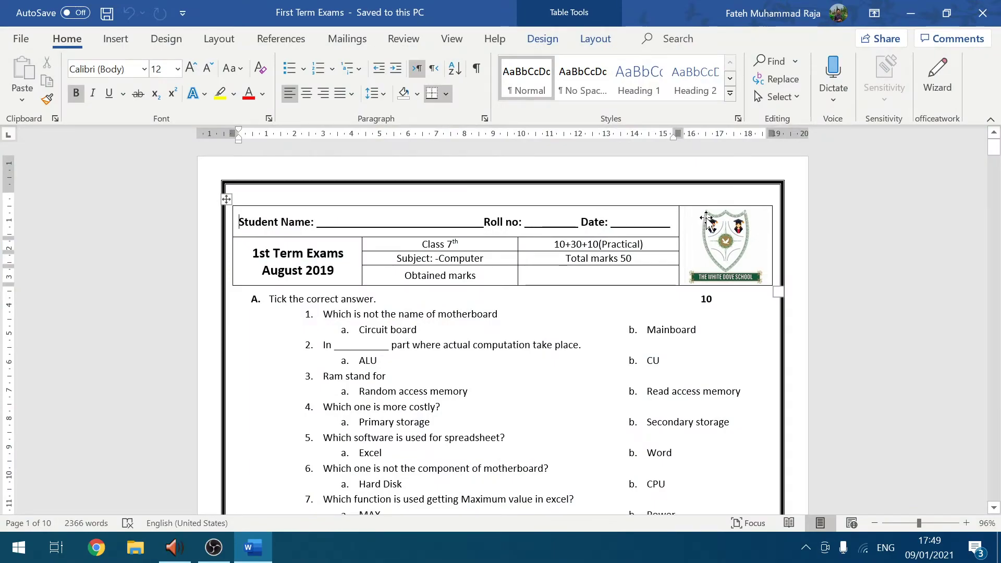
click(911, 20)
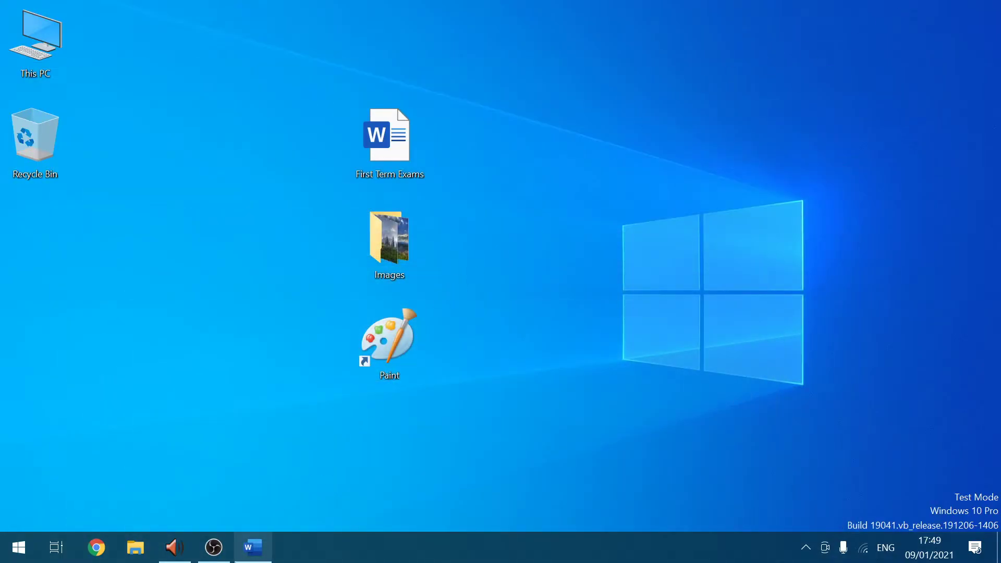
click(252, 547)
click(997, 20)
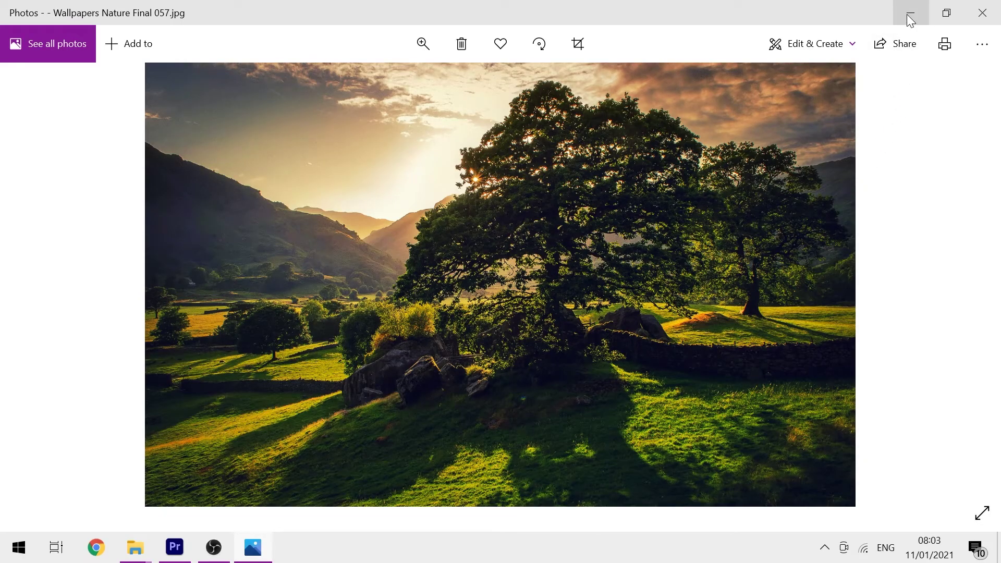
Step: Minimize the Photos window, bring it back from the taskbar and restore it to its smaller size
click(910, 20)
click(253, 547)
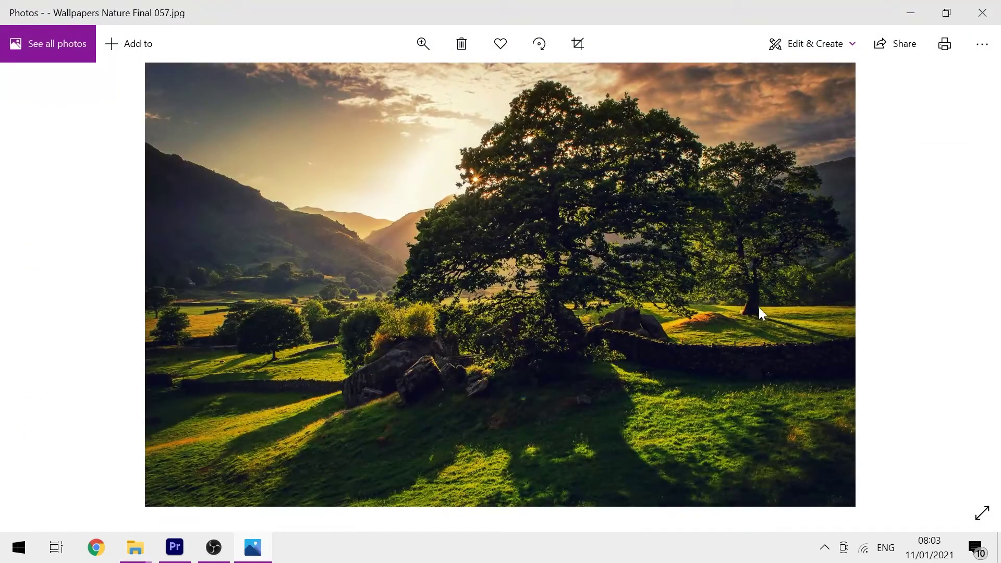
click(946, 13)
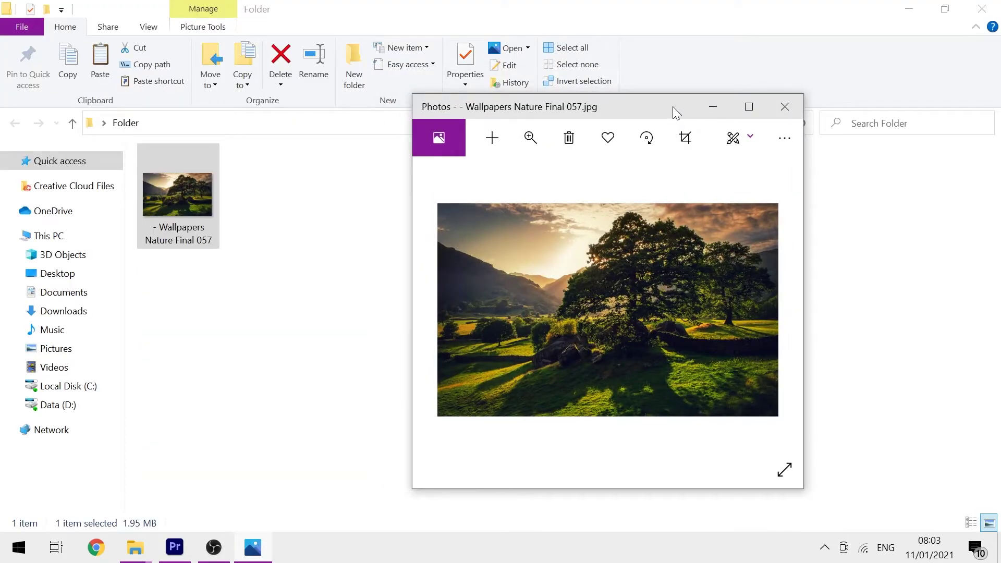
Step: Widen the Photos window on both sides, maximize it and close it
drag(756, 226, 857, 226)
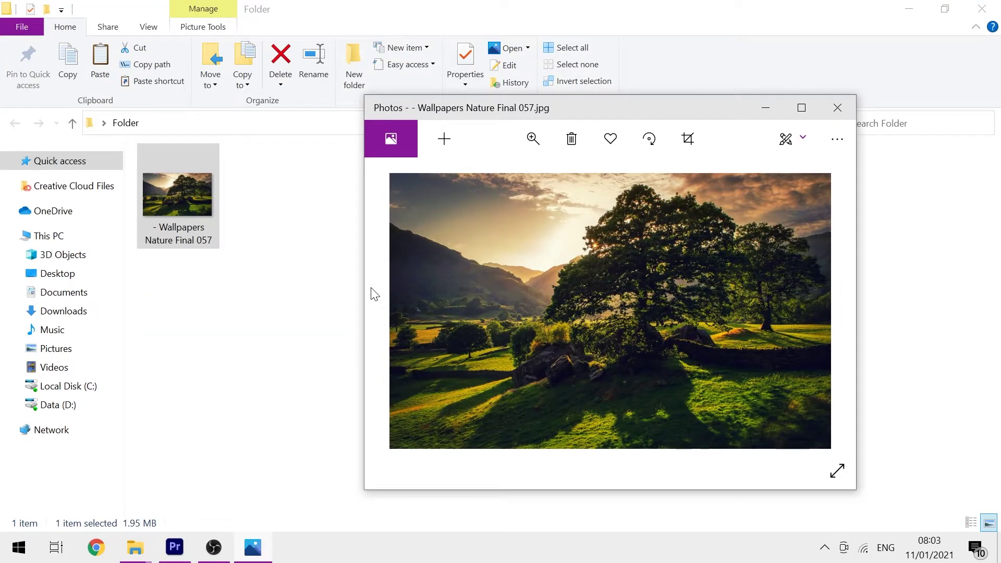
drag(360, 287, 239, 285)
click(803, 107)
click(982, 13)
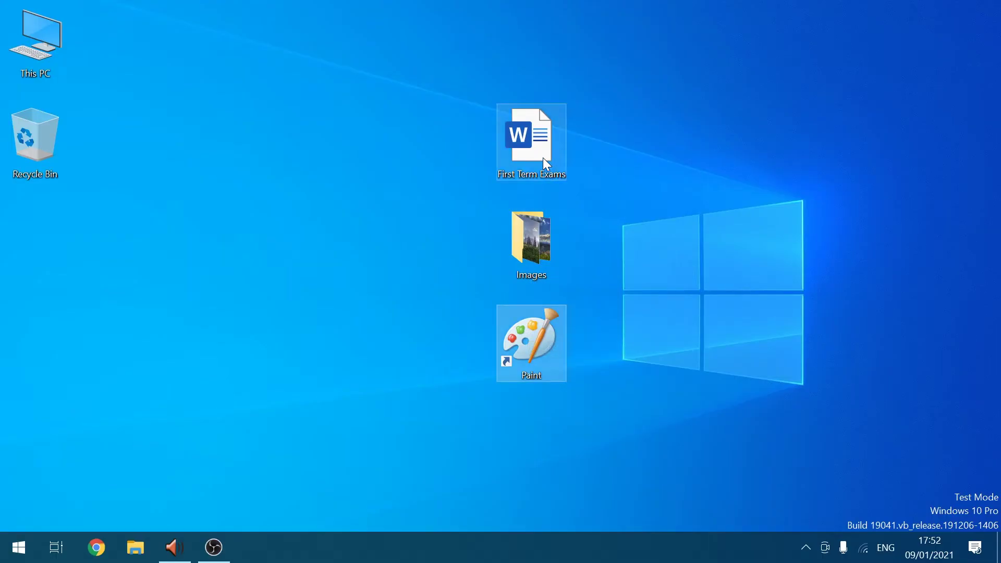
Step: Open the Paint program from its desktop shortcut
click(543, 157)
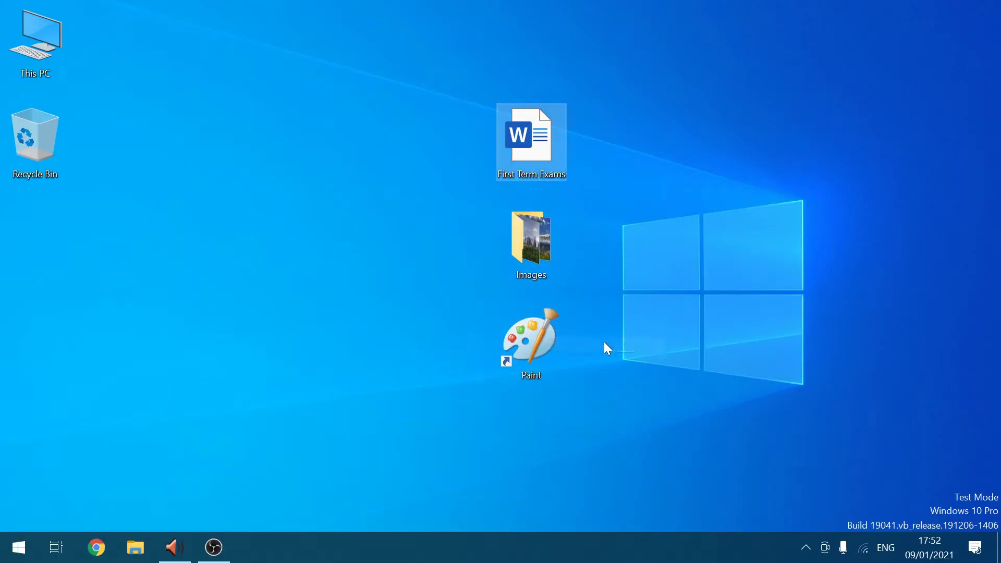
right_click(538, 343)
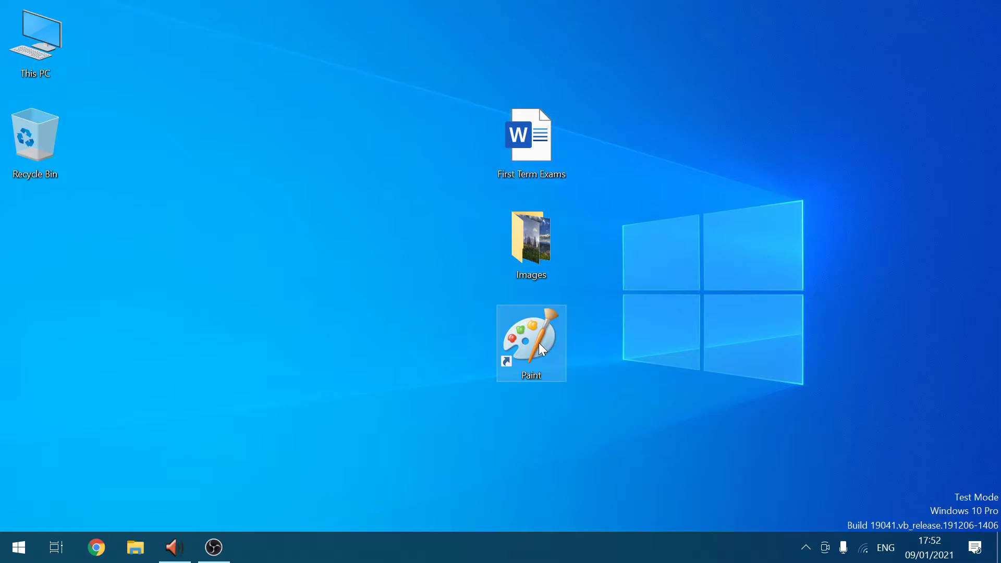
click(588, 27)
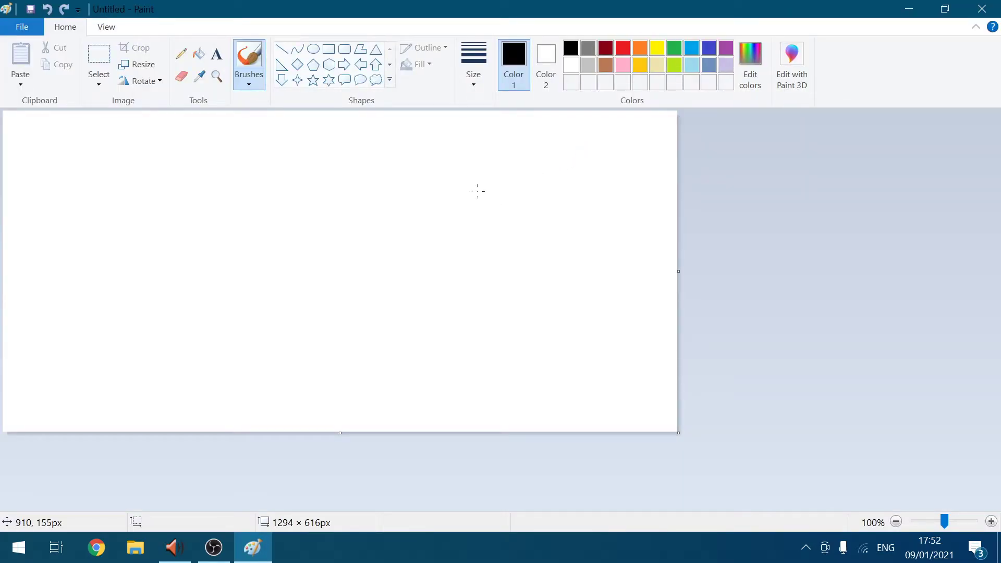
Step: Draw a rectangle on the canvas and a six-point star about 364 × 275 px inside it
click(331, 57)
mouse_move(198, 165)
mouse_down()
mouse_move(418, 306)
mouse_move(466, 379)
mouse_up()
click(334, 83)
drag(242, 210, 431, 352)
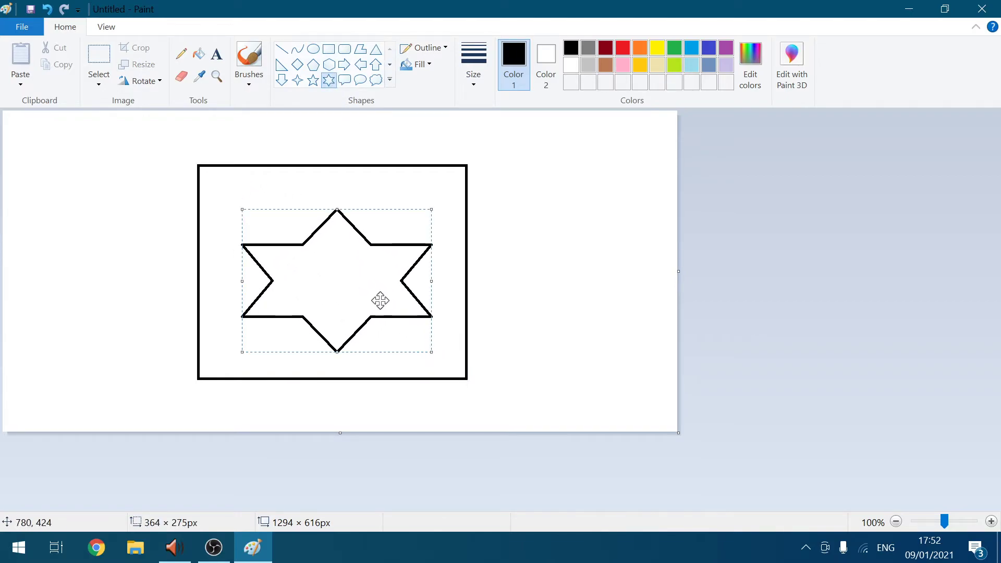
Step: Fill the rectangle with orange and the star inside it with light blue
click(199, 54)
click(641, 48)
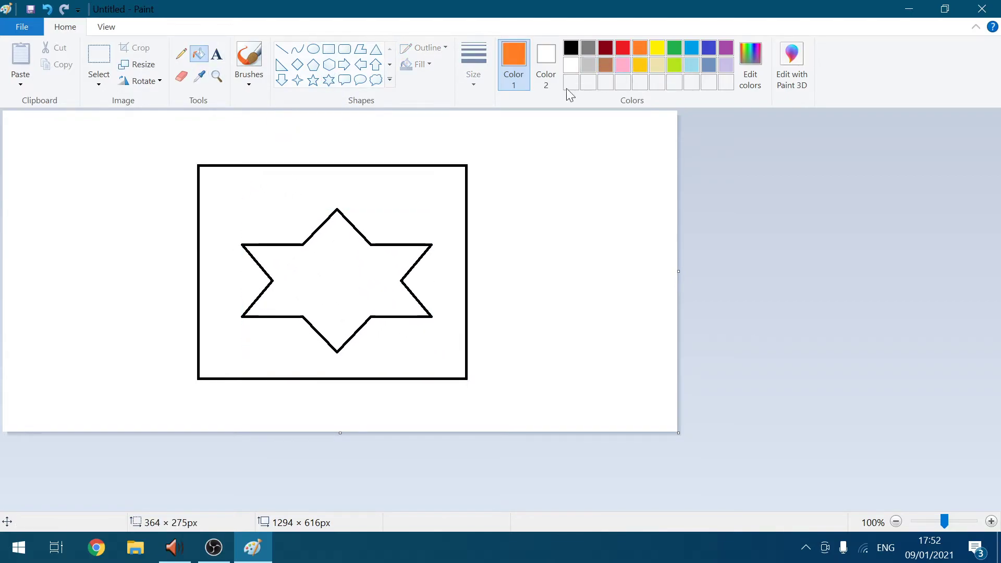
click(417, 183)
click(693, 48)
click(344, 280)
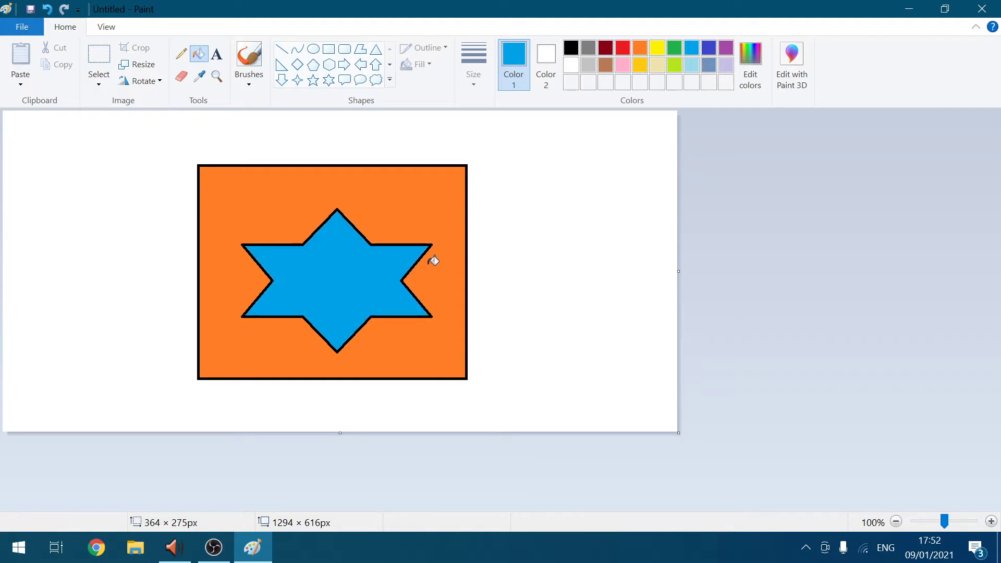
Step: Save the drawing to the Desktop as a PNG image named First
click(23, 27)
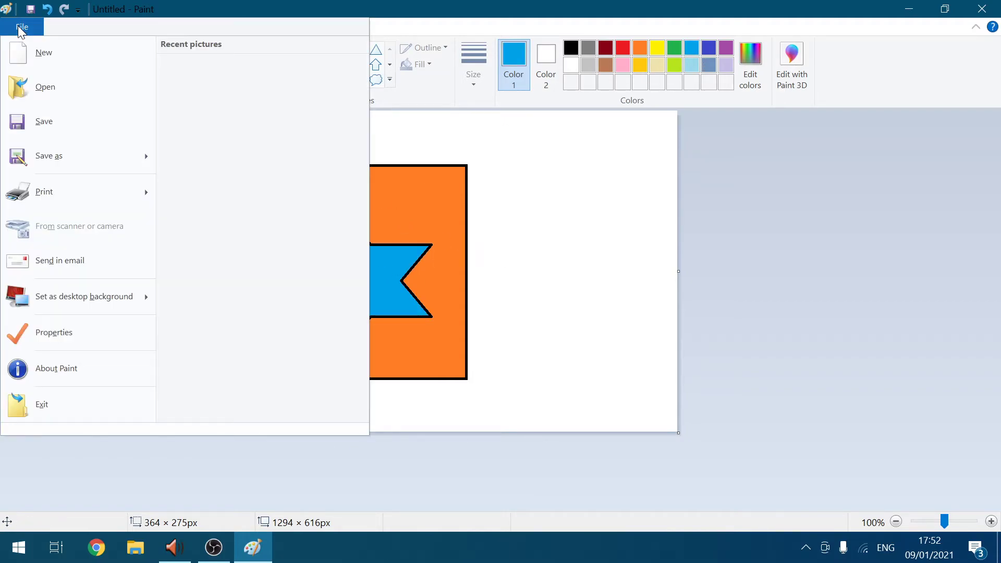
click(49, 125)
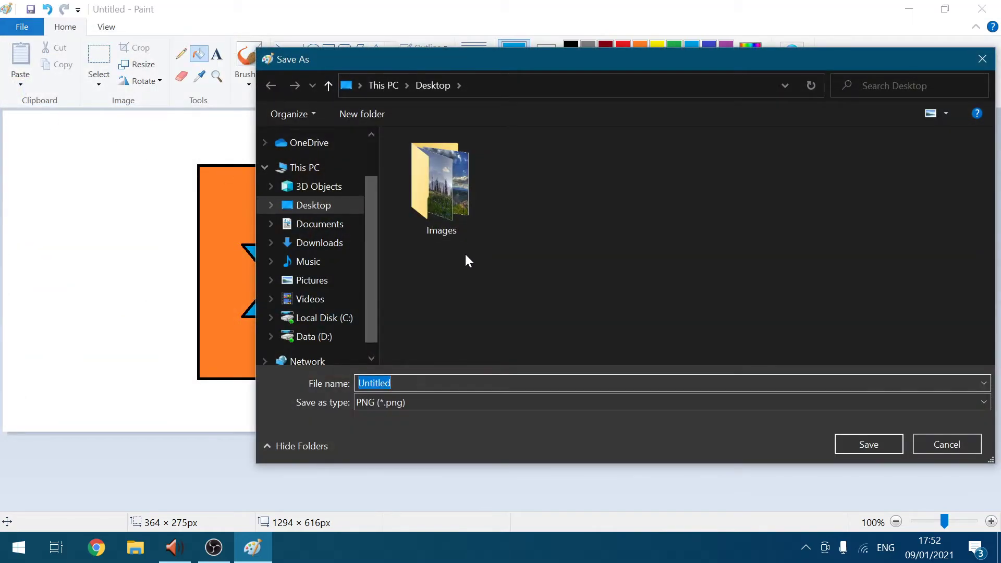
click(321, 206)
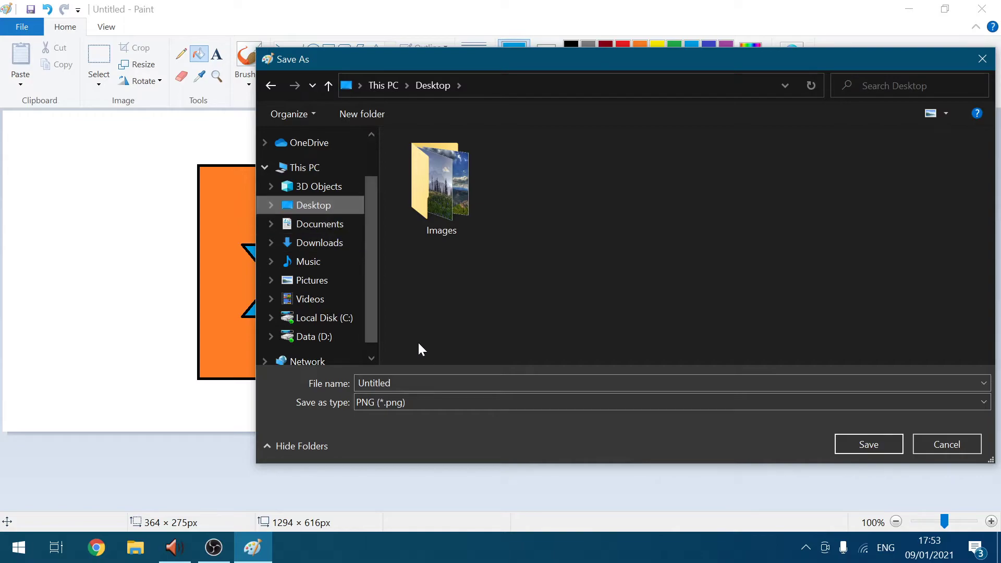
click(427, 383)
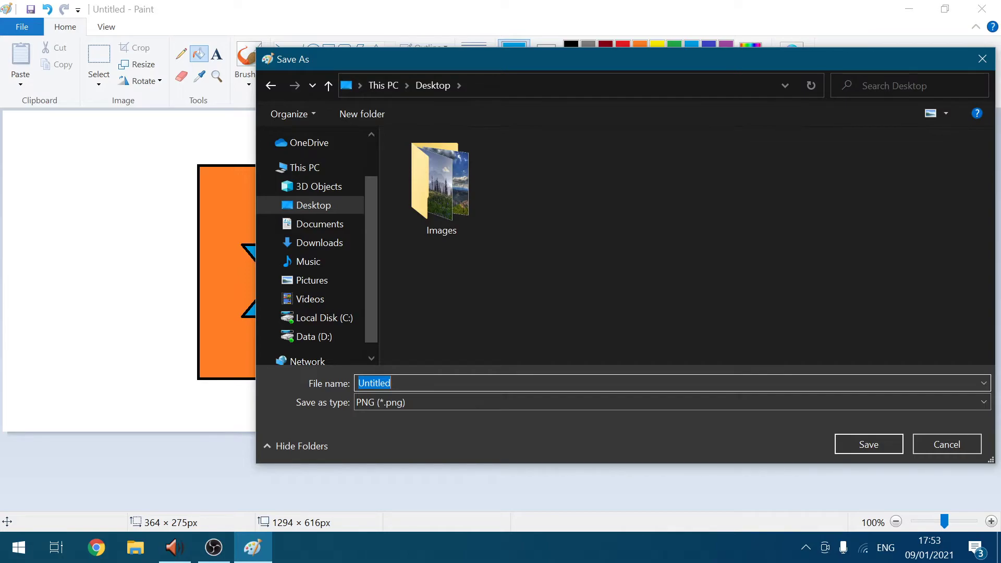
key(BackSpace)
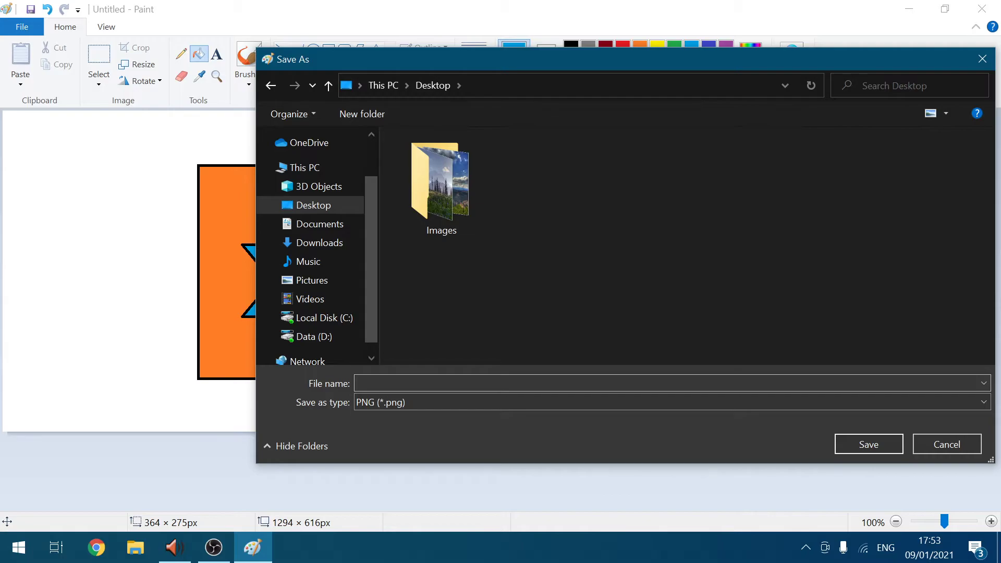
text(First)
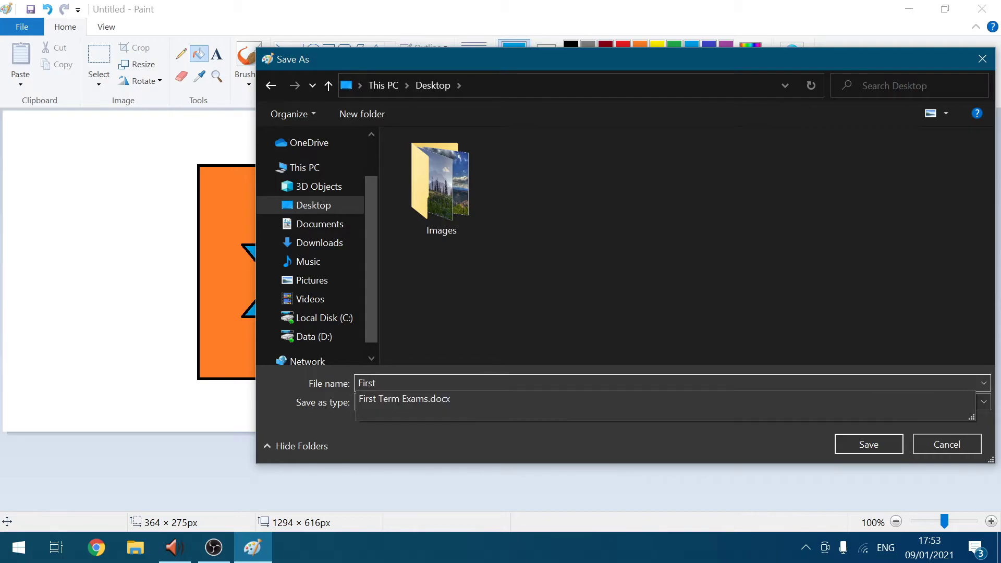
click(869, 445)
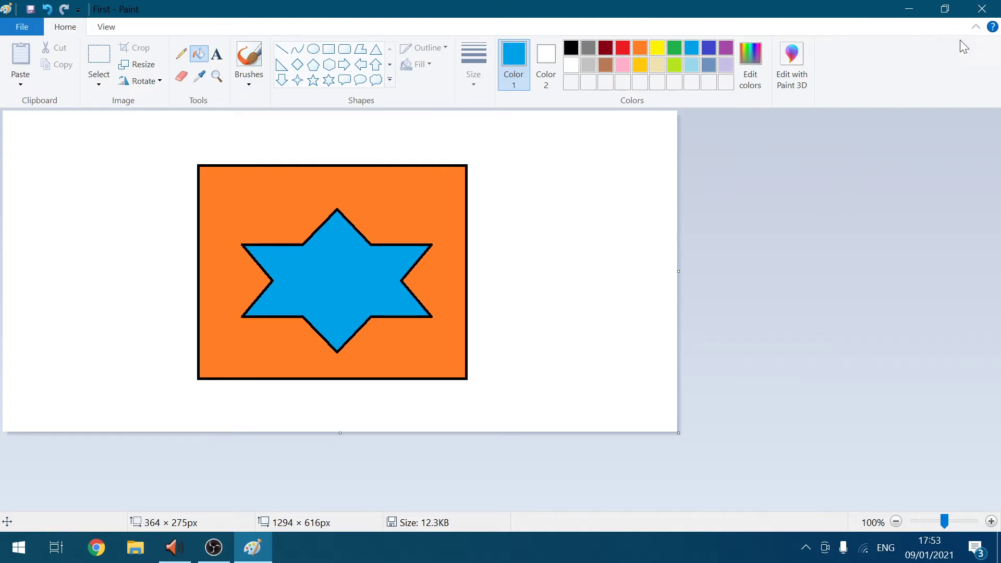
Step: Close Paint and move the First image beside the First Term Exams file on the desktop
click(983, 8)
mouse_move(37, 253)
mouse_down()
mouse_move(183, 177)
mouse_move(622, 132)
mouse_move(622, 159)
mouse_up()
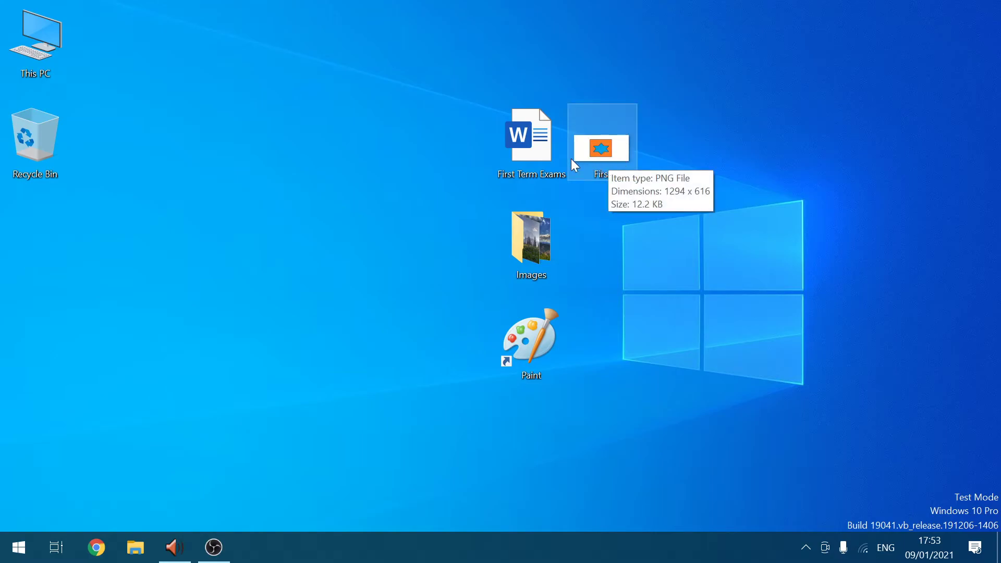
click(543, 152)
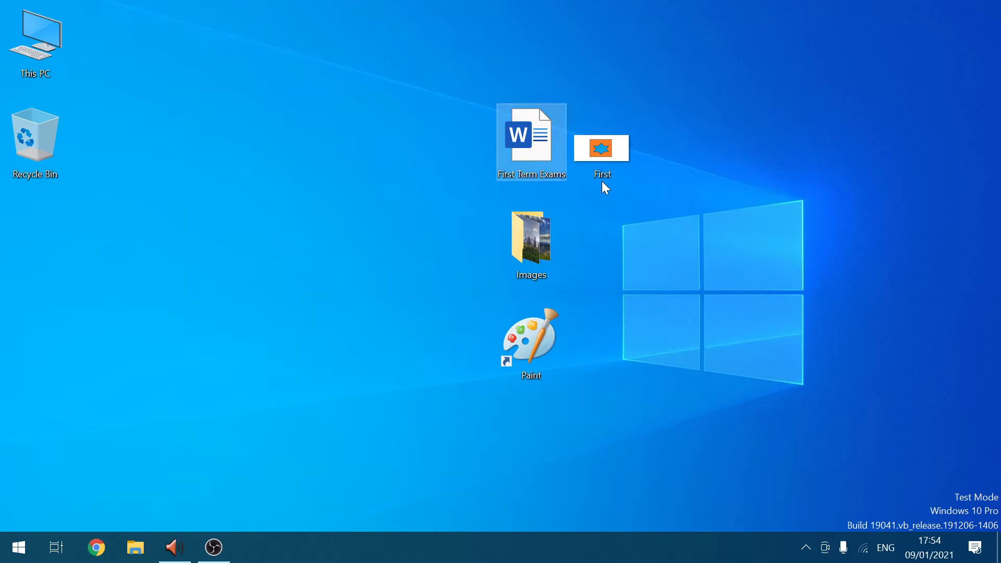
mouse_move(603, 179)
click(605, 166)
click(553, 152)
click(16, 548)
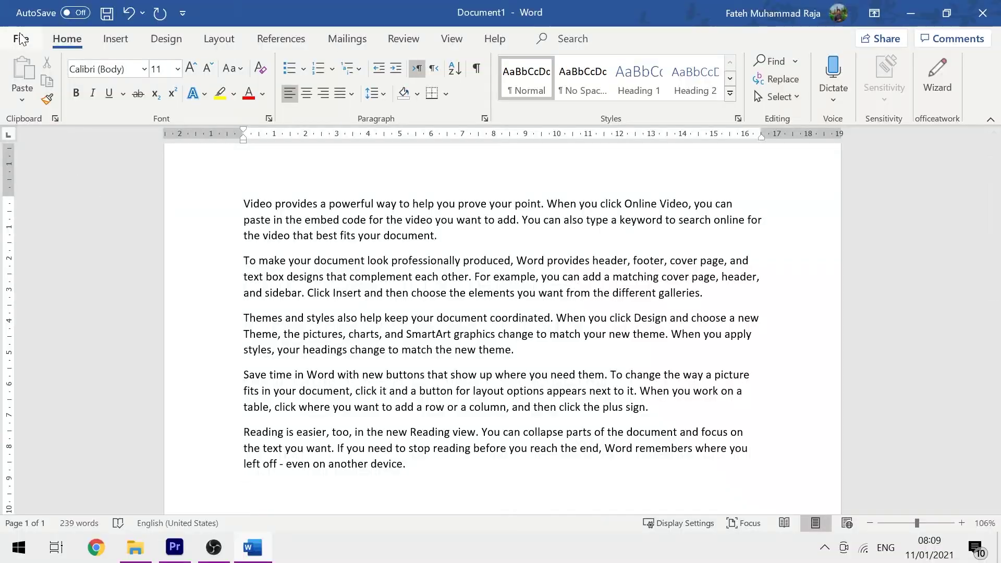
Step: Save the Word document to the Desktop under the name File
click(19, 33)
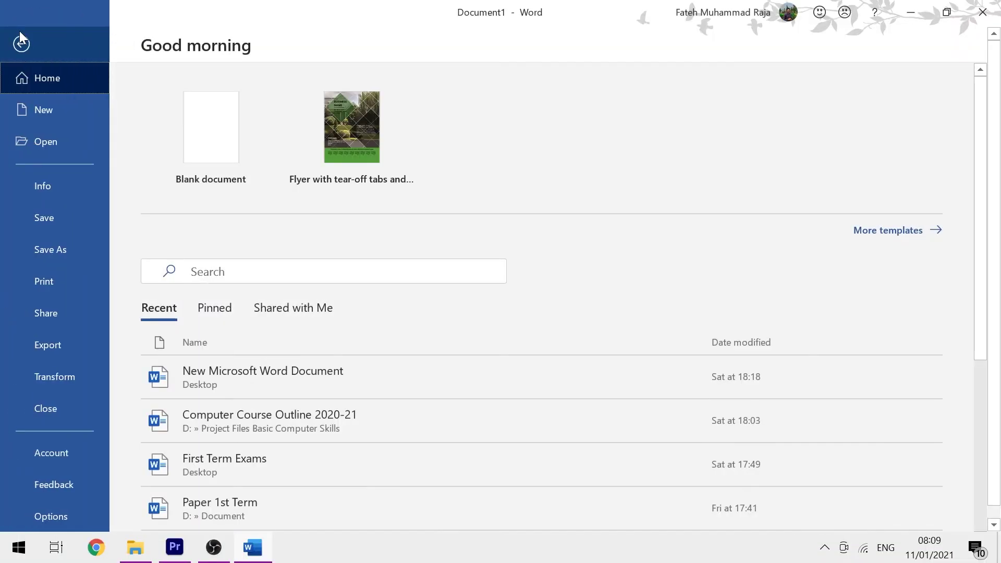
click(50, 230)
click(230, 310)
click(64, 135)
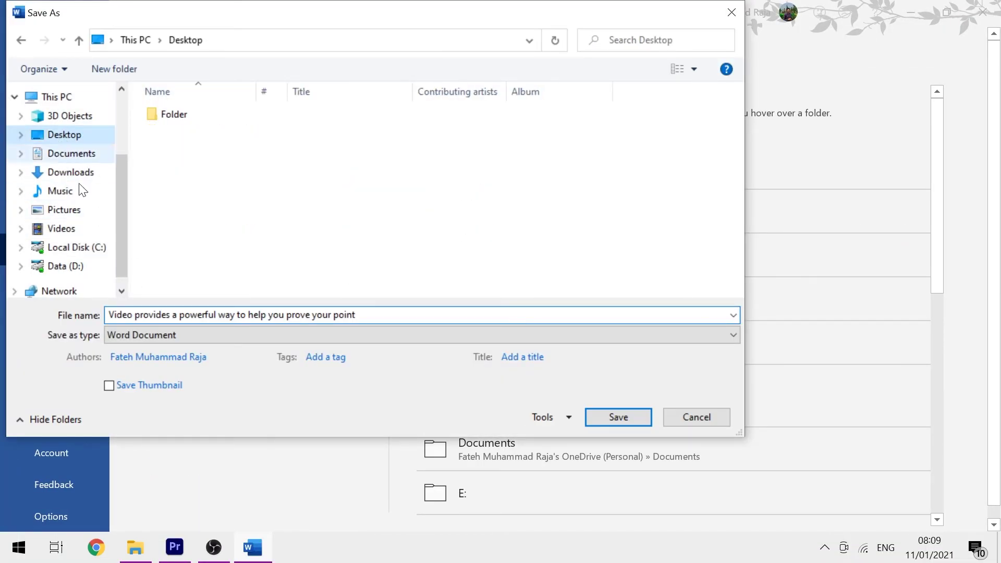
text(e)
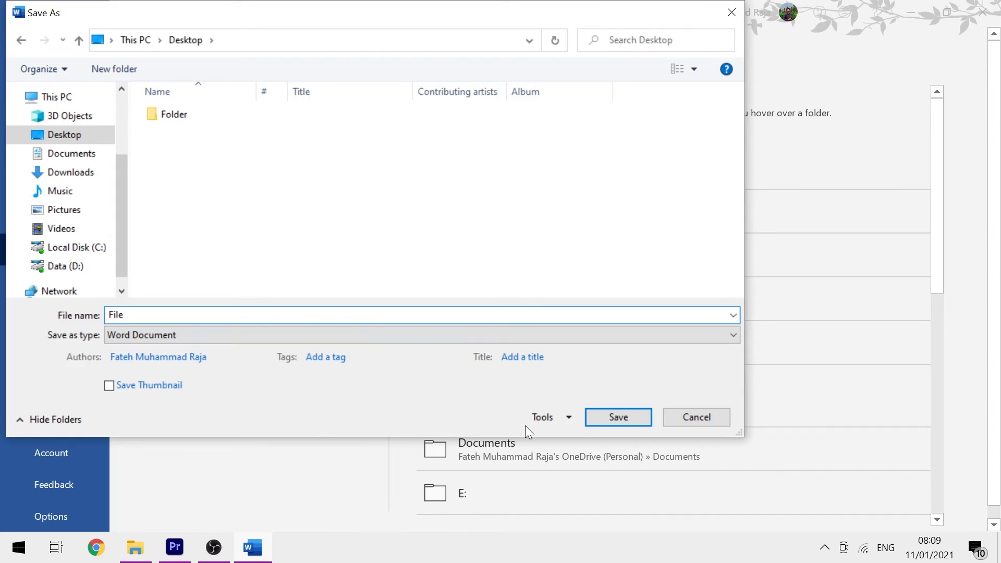
click(619, 417)
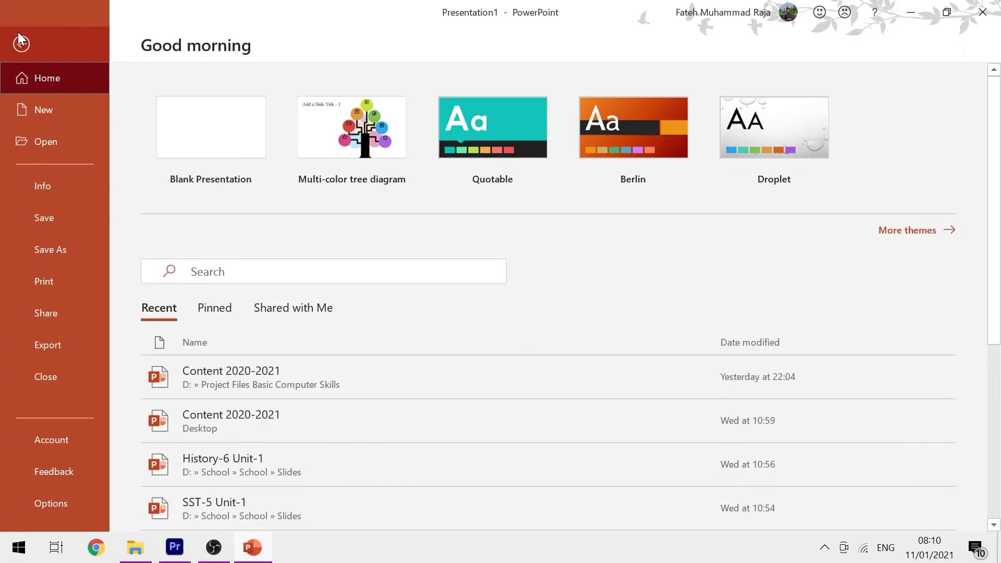
Step: Save the PowerPoint presentation to the Desktop under the name File-2
click(58, 215)
click(257, 303)
click(74, 137)
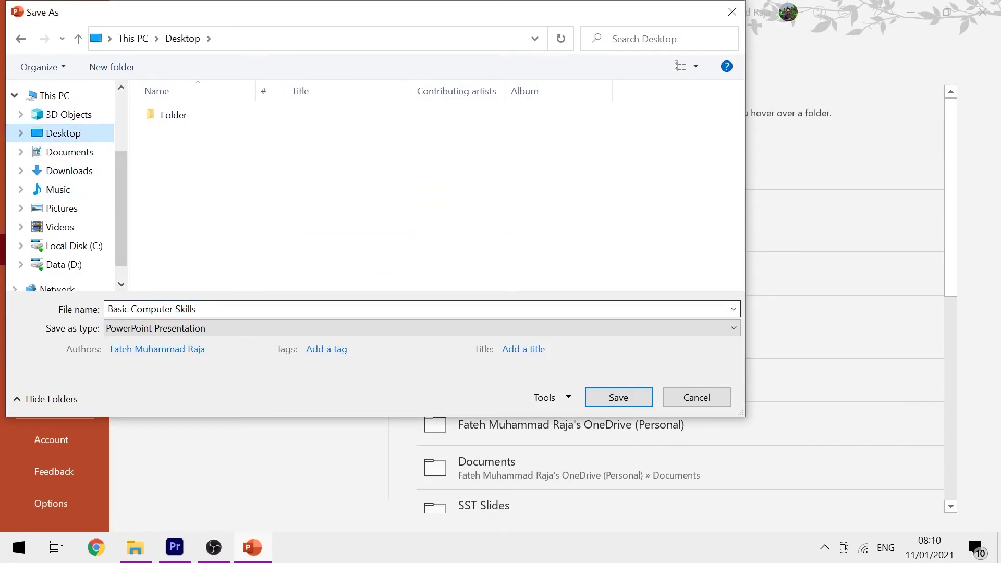
text(File-2)
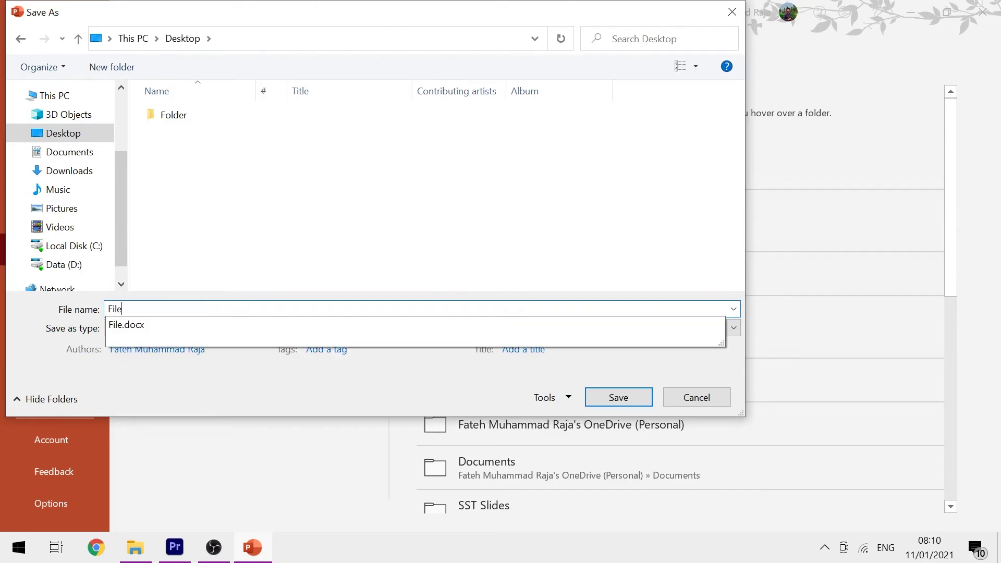
click(611, 397)
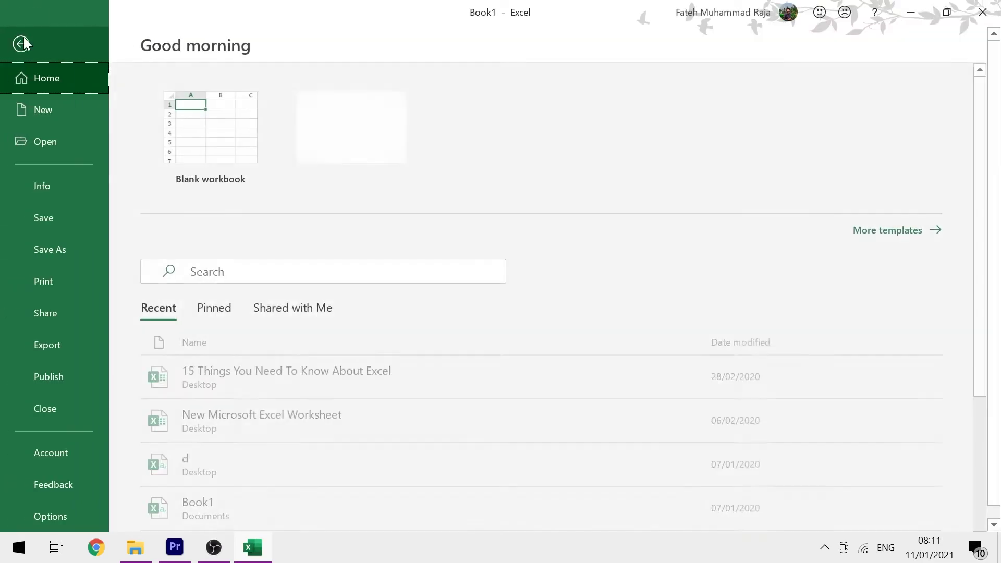
Step: Save the Excel workbook to the Desktop under the name File-3
click(45, 215)
click(229, 312)
click(89, 133)
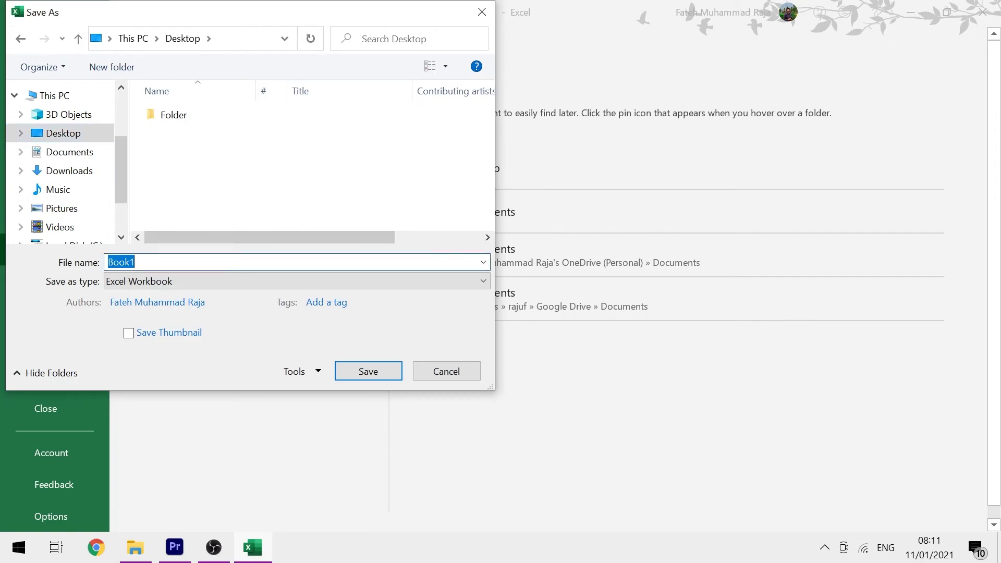
text(File-3)
click(368, 371)
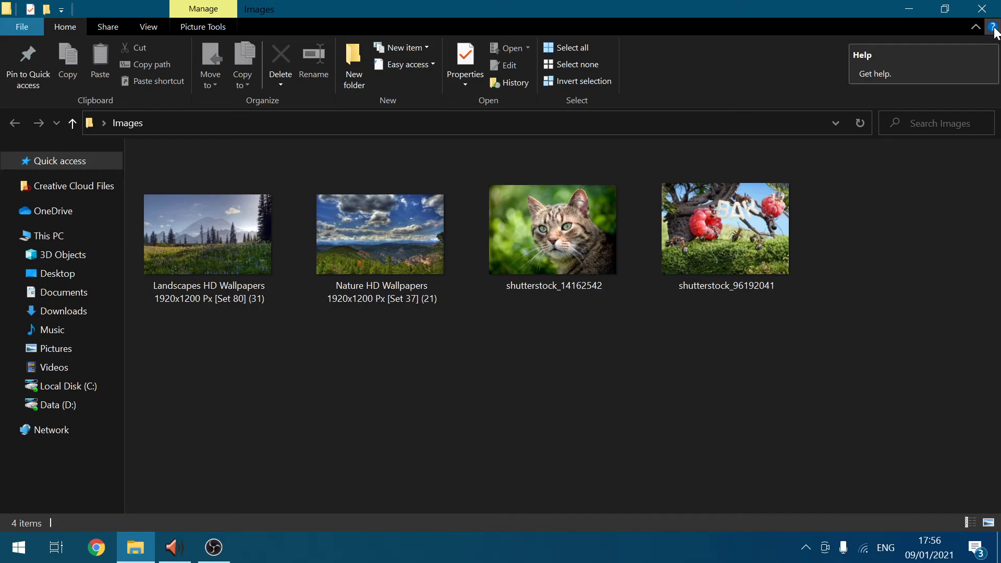
Step: Look through File Explorer's online help results, closing the browser and the Images folder window when done
click(994, 29)
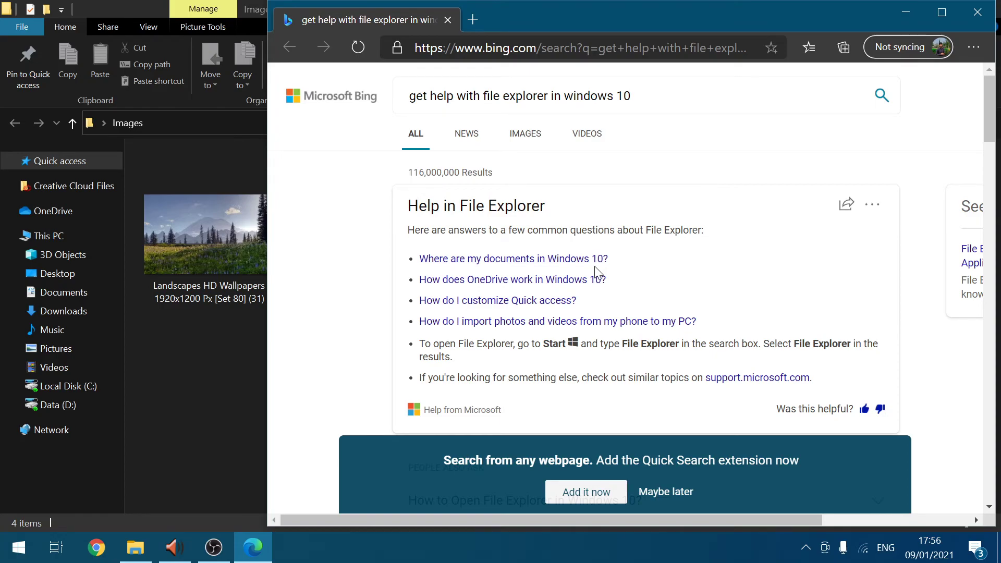
scroll(597, 276, down, 7)
scroll(621, 322, up, 6)
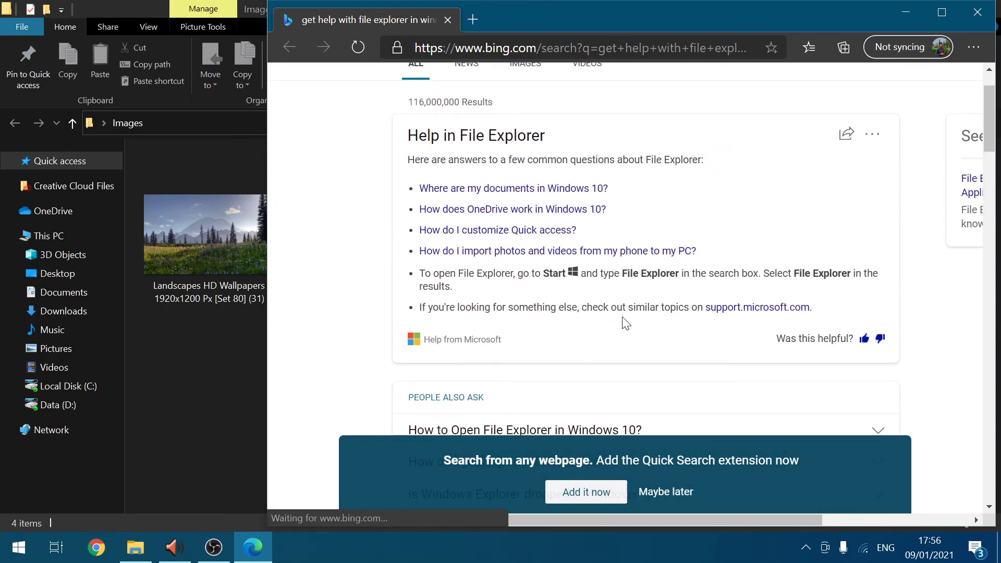
scroll(621, 322, up, 1)
click(987, 11)
click(983, 9)
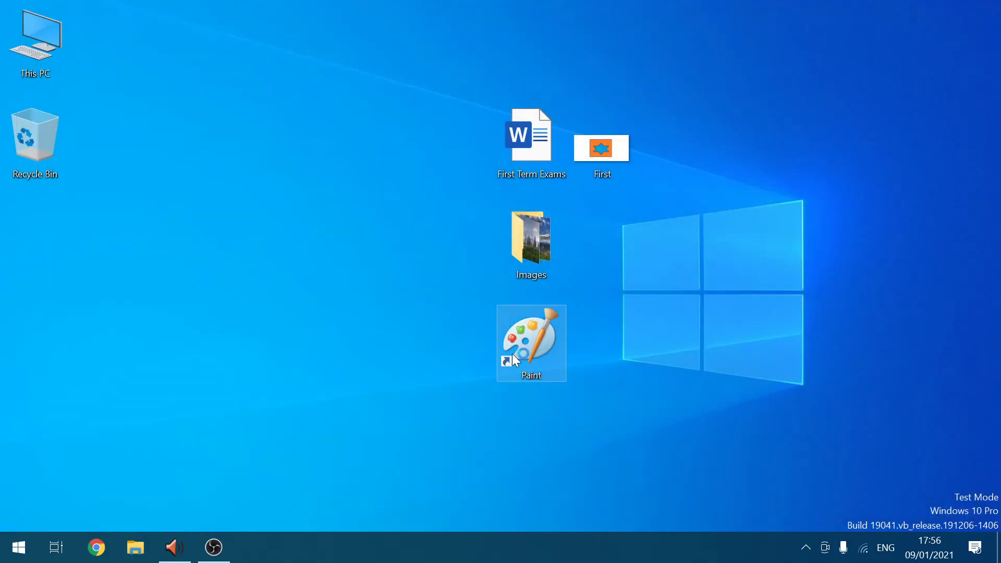
Step: Open Paint from its desktop shortcut and bring up the program's help
double_click(512, 354)
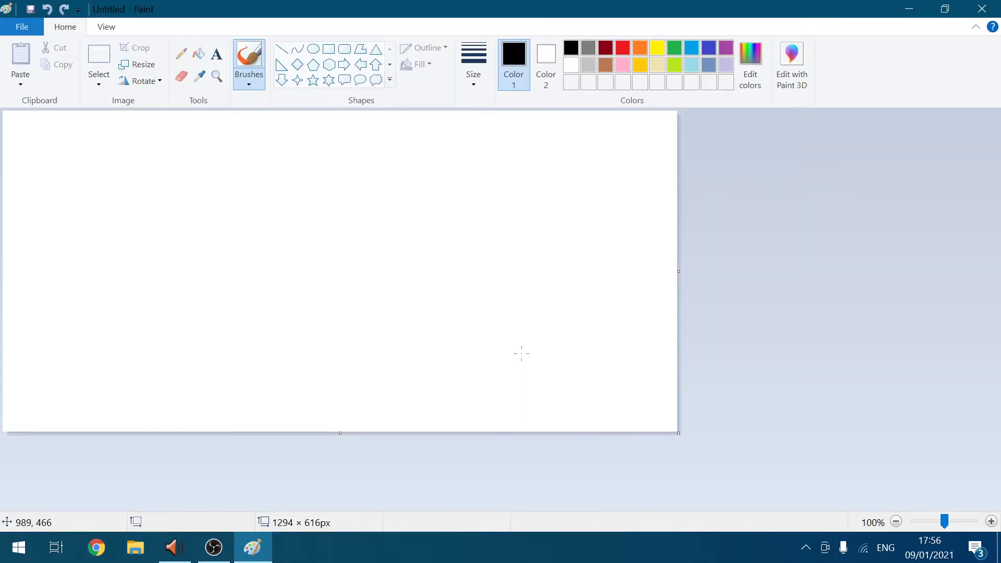
click(992, 28)
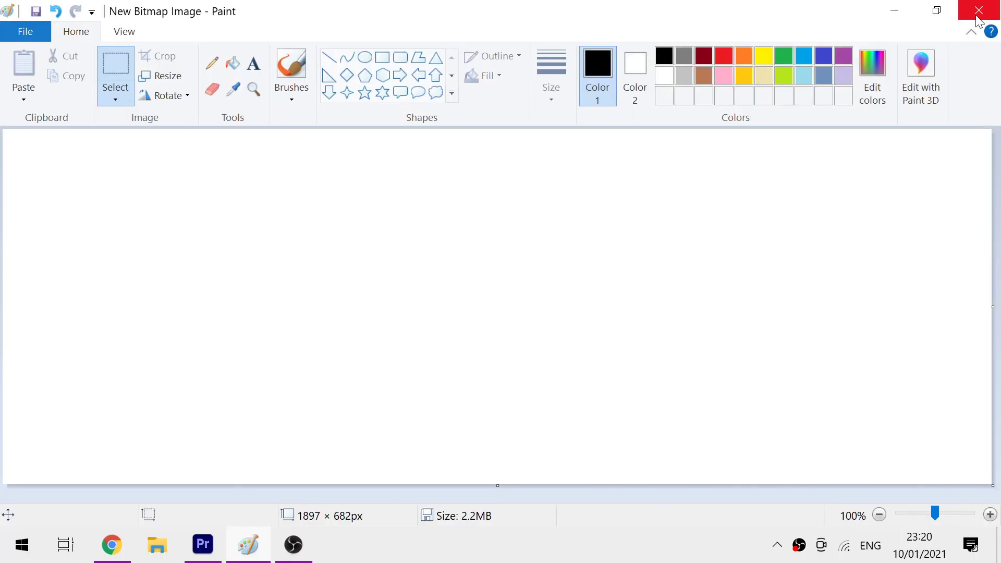
Step: Close the New Bitmap Image file in Paint without saving the changes
click(974, 15)
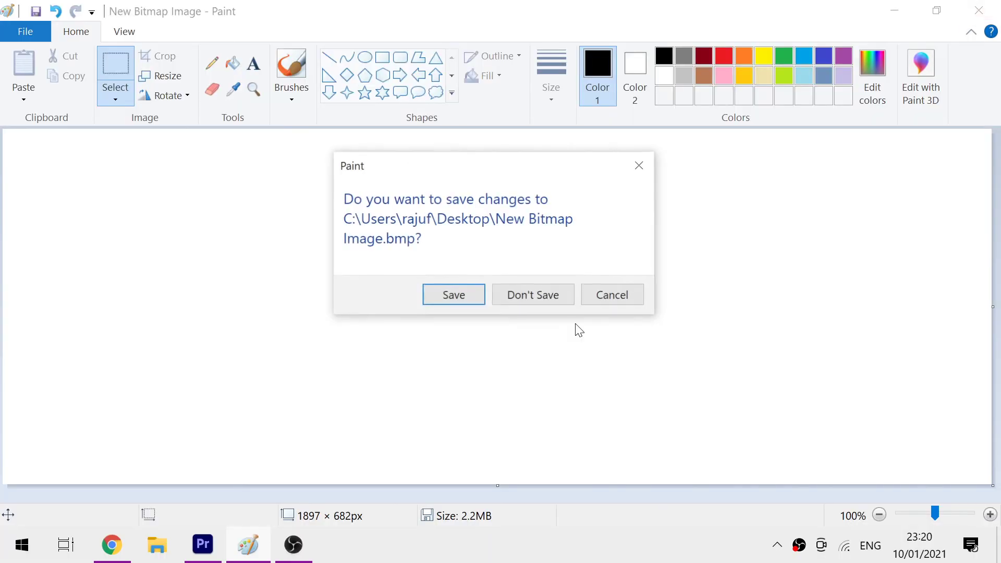
click(522, 295)
Step: Cycle the Paint window through its states: restore it down, maximize it, minimize it and bring it back on screen
click(937, 11)
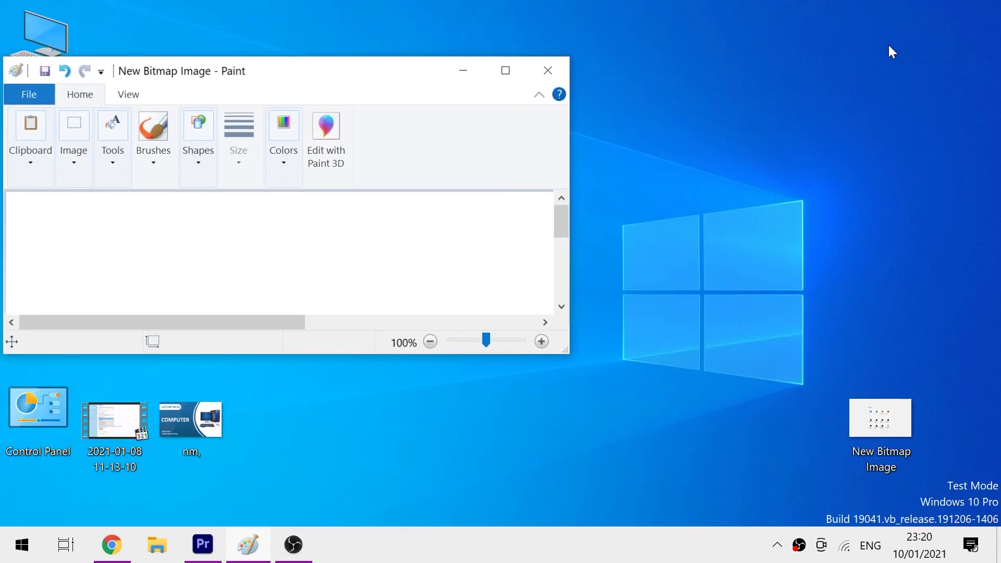
click(509, 78)
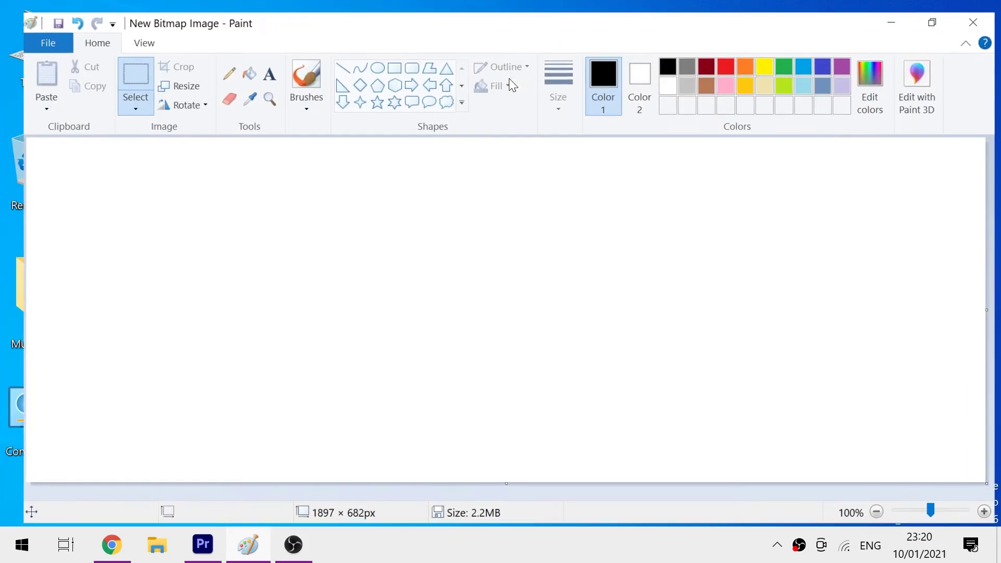
click(910, 9)
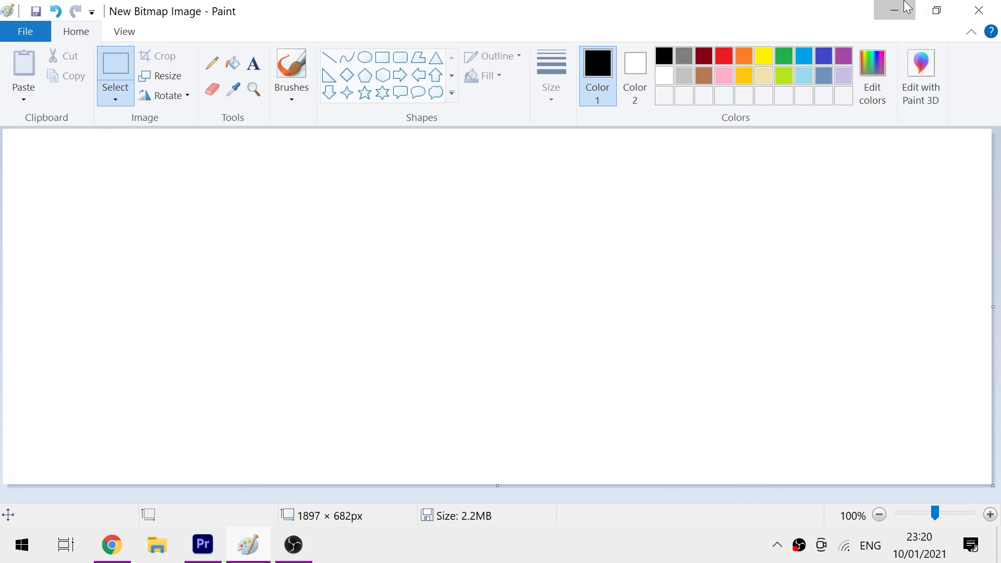
click(248, 546)
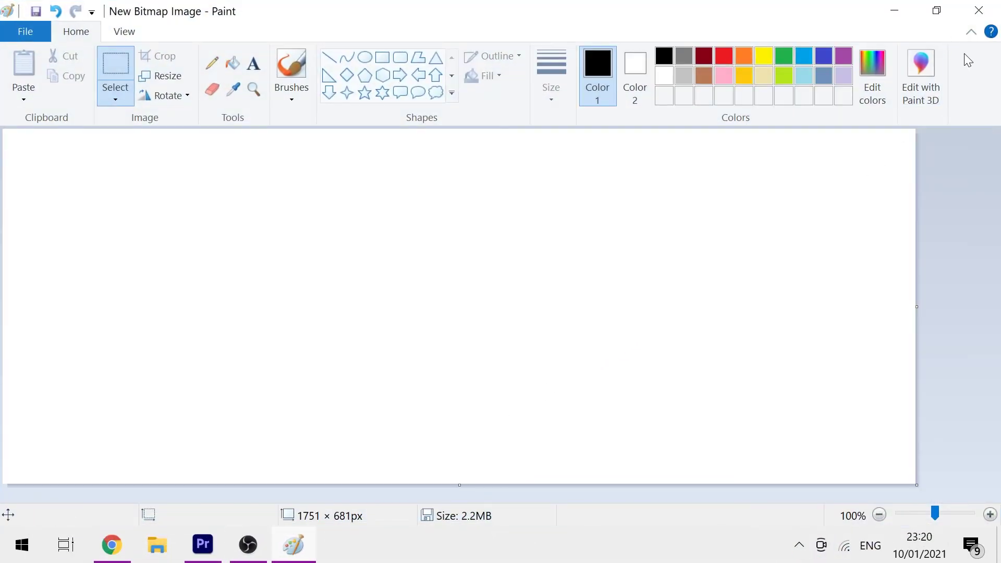
Step: Open Paint's online help from the New Bitmap Image window
click(993, 34)
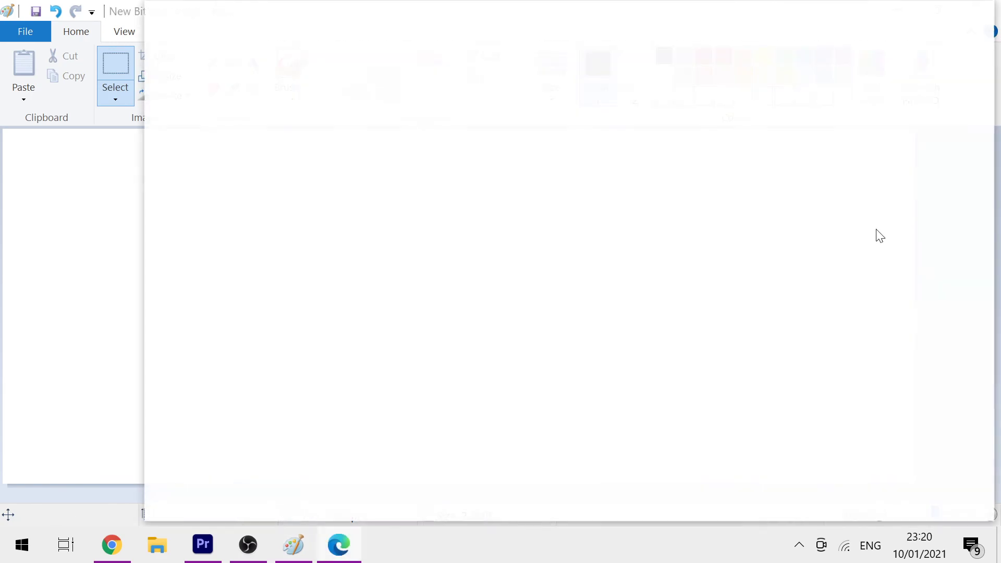